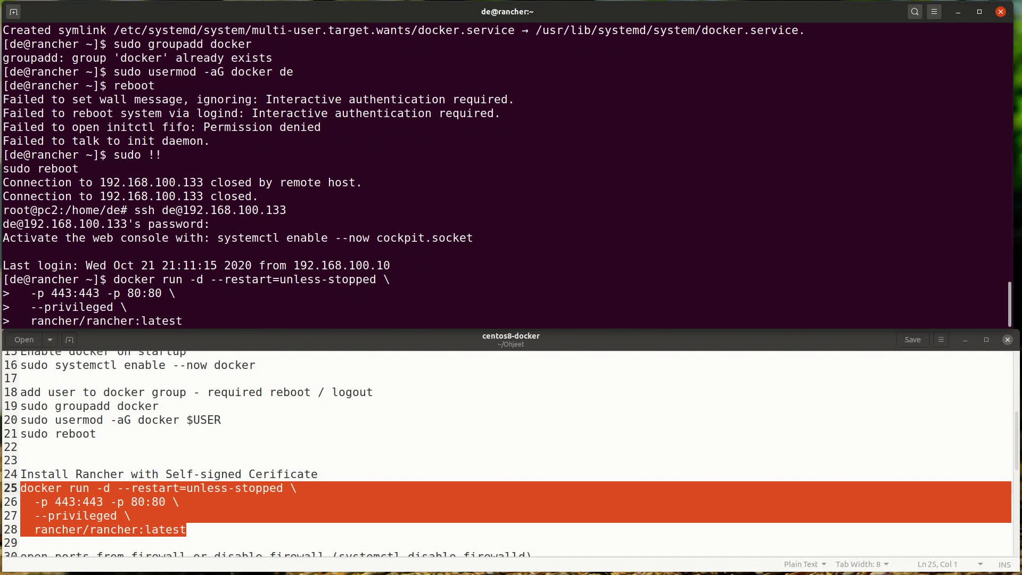
Step: Run the Rancher docker run command, pulling the rancher/rancher:latest image
key(Left)
key(Left)
key(Left)
key(Left)
key(Left)
key(Left)
key(Left)
key(Left)
key(Left)
key(Left)
key(Left)
key(Left)
key(Left)
key(Left)
key(Left)
key(Left)
key(Left)
key(Left)
key(Left)
key(Left)
key(End)
key(Return)
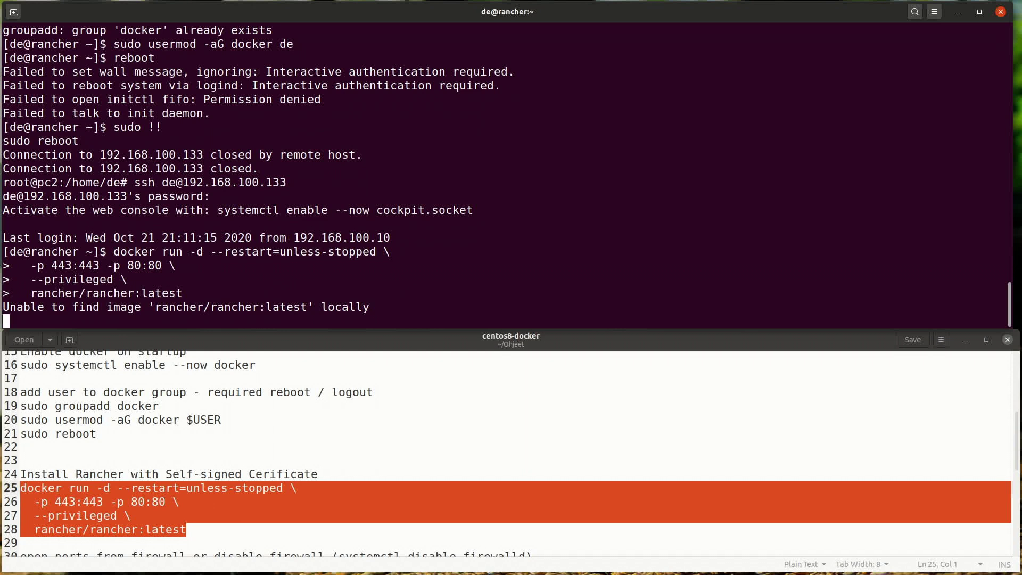
scroll(201, 473, down, 2)
Step: Check the firewall note, then run sudo iptables -L in the terminal
triple_click(201, 472)
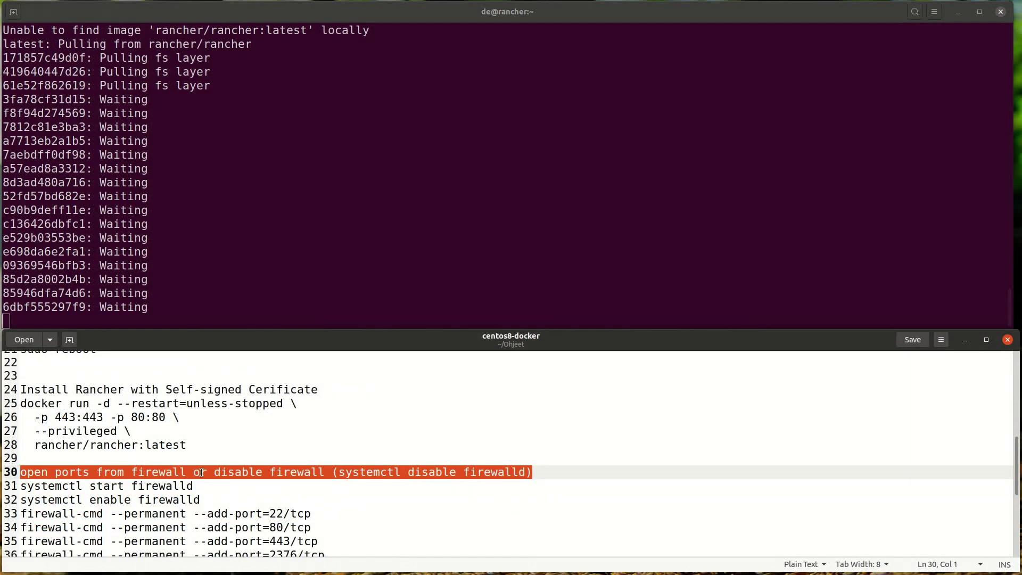
click(248, 473)
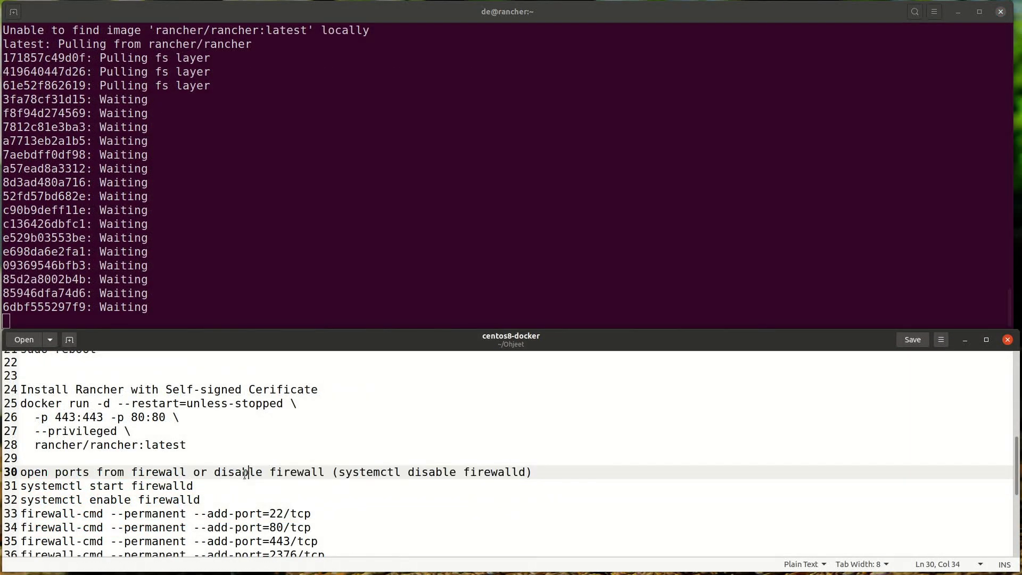
click(277, 167)
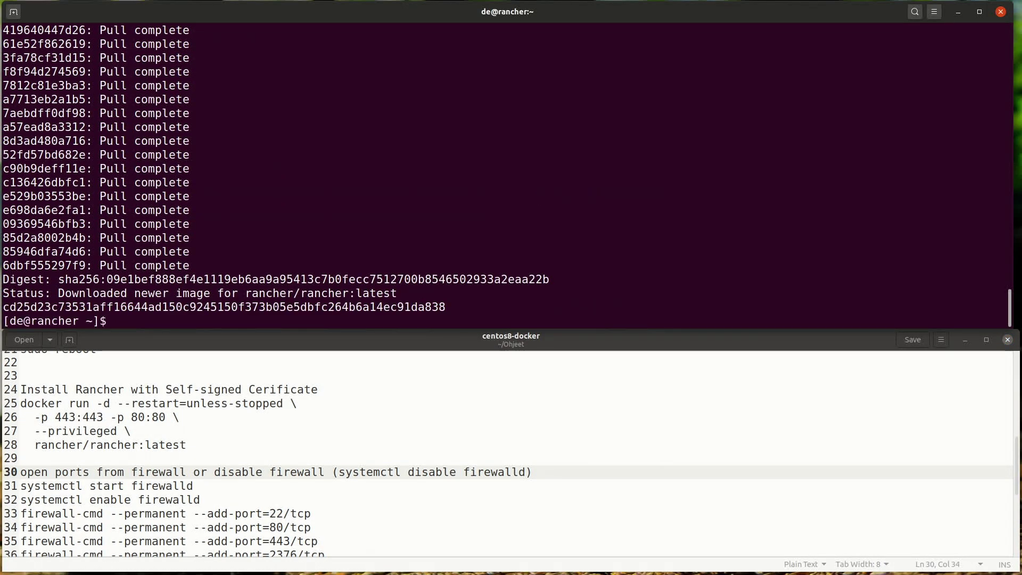
text(sudo iptables -L)
key(Return)
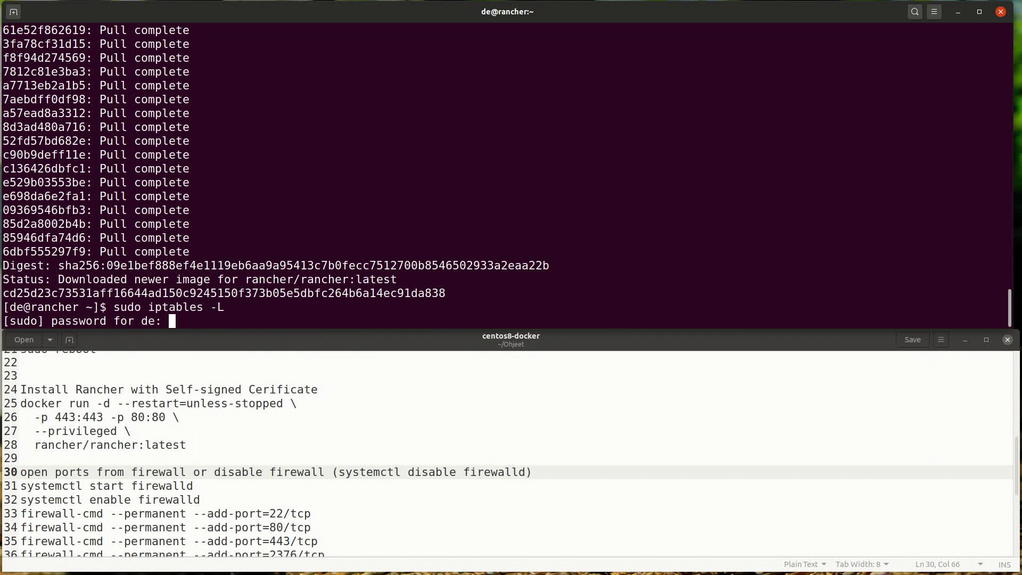
Step: Enter the sudo password to list iptables rules and review the firewalld note
key(Return)
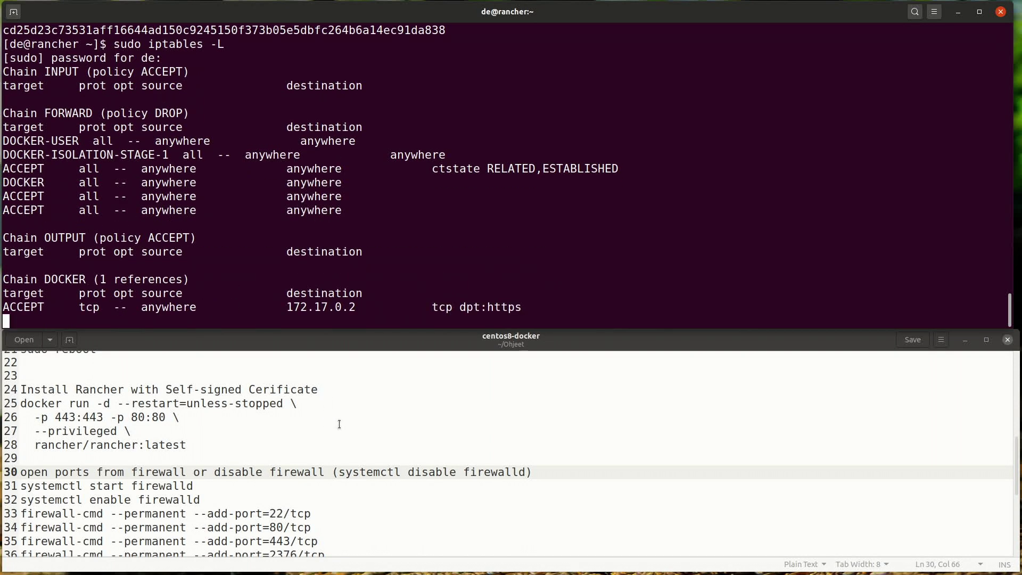
click(120, 474)
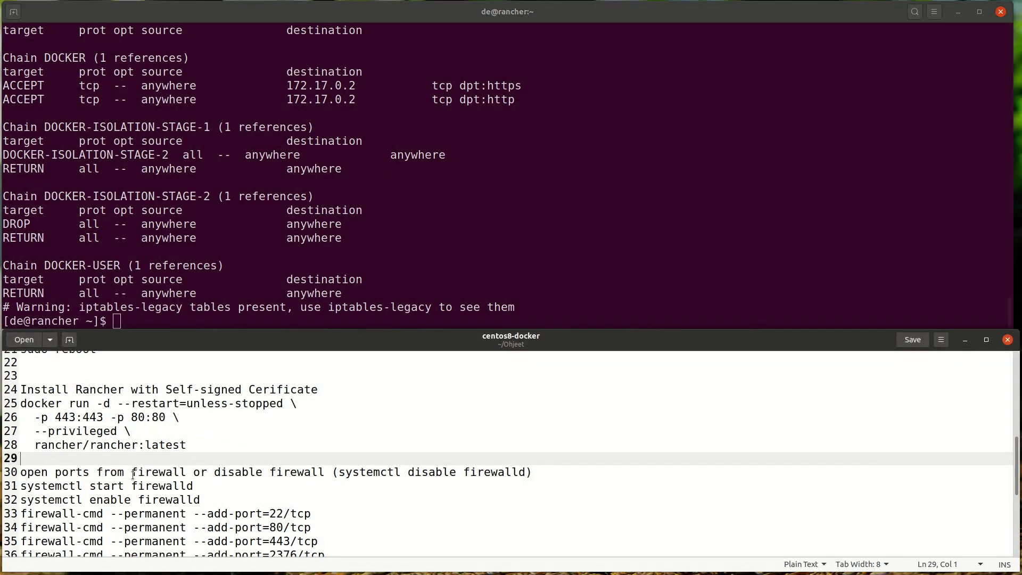
click(337, 472)
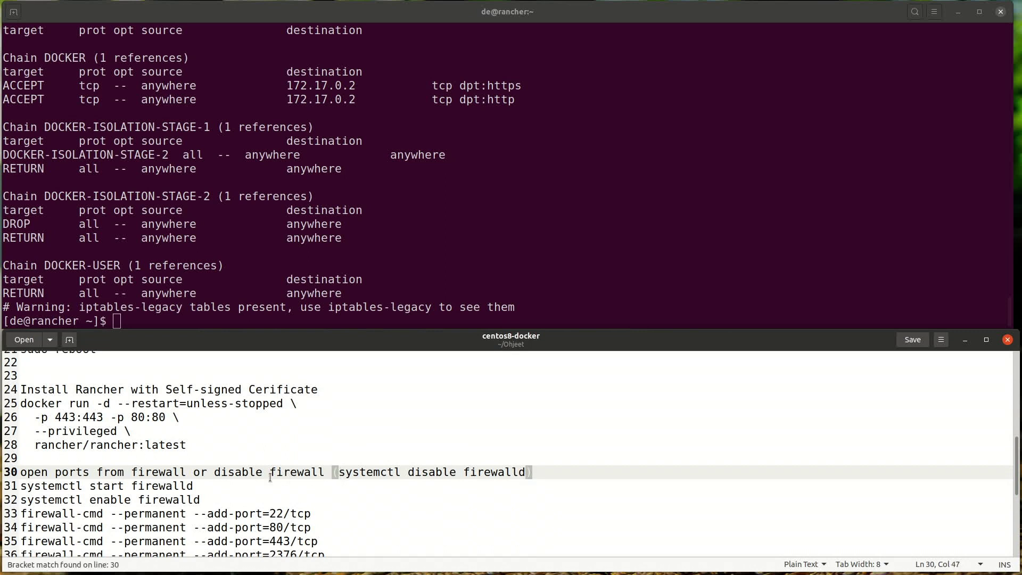
scroll(282, 476, down, 3)
key(Home)
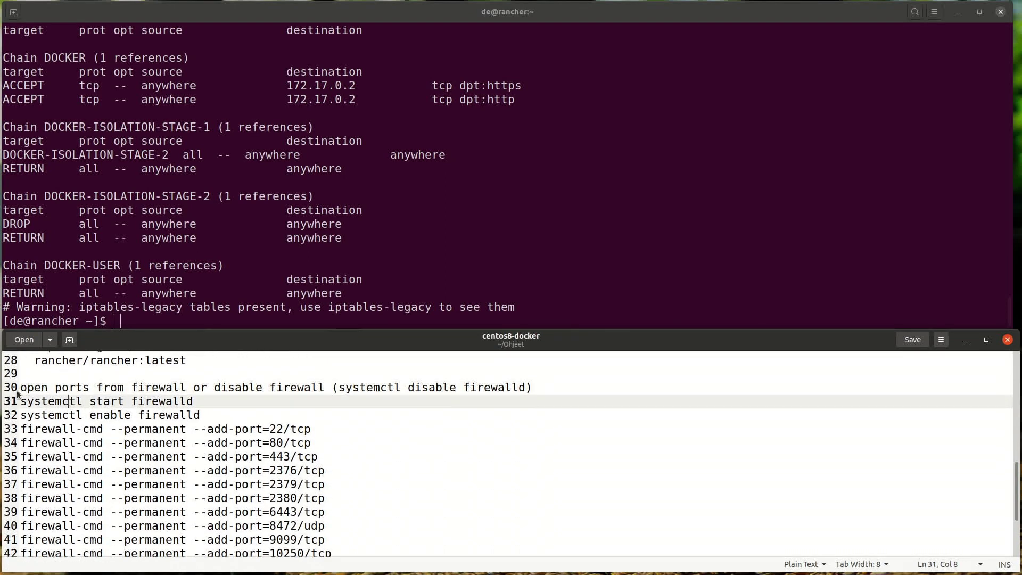
click(51, 403)
scroll(48, 402, down, 3)
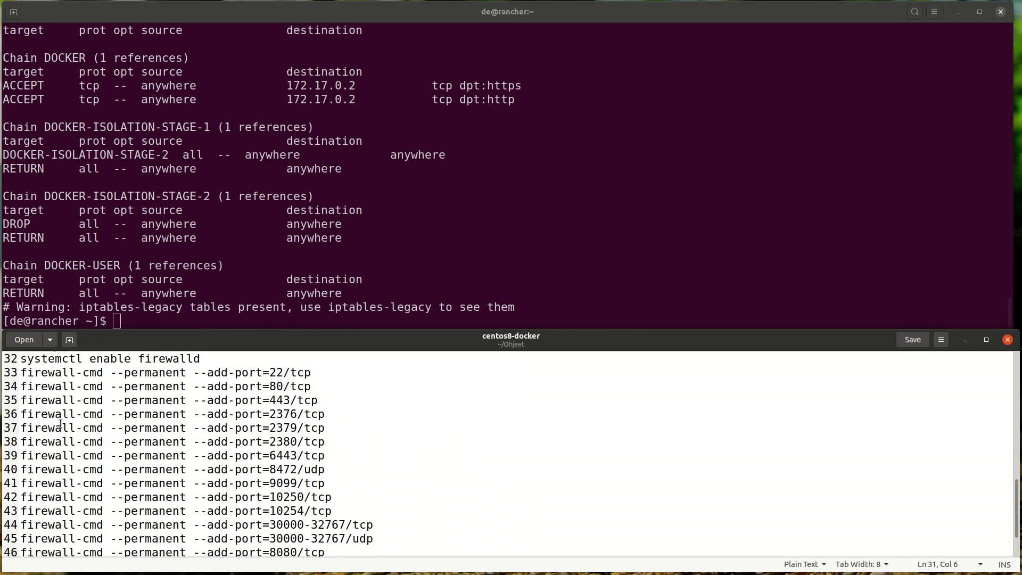
scroll(44, 402, down, 1)
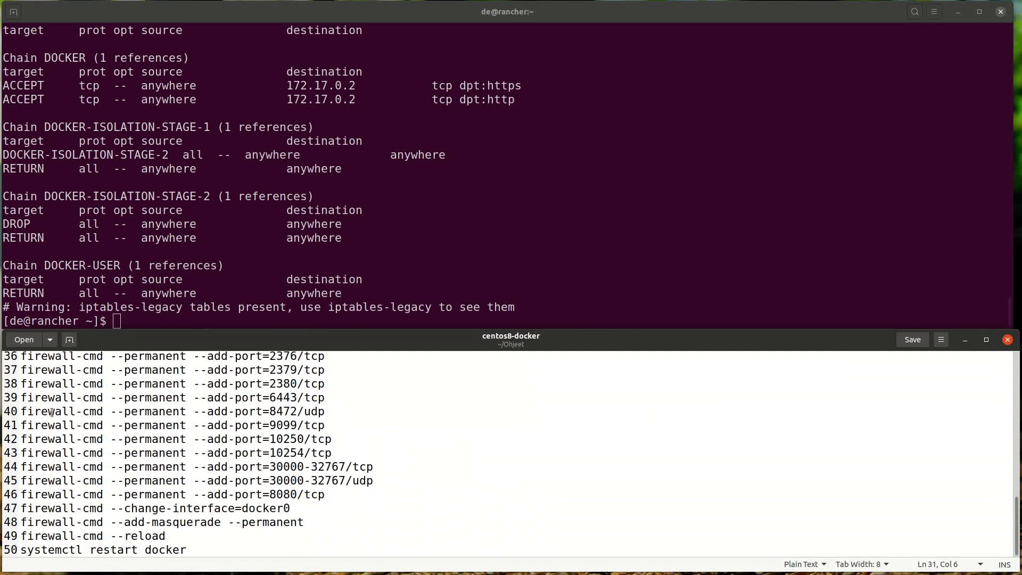
Step: Review the docker0, masquerade and restart-docker lines in the notes
mouse_move(138, 505)
mouse_down()
mouse_move(217, 506)
mouse_move(152, 506)
mouse_up()
click(240, 534)
click(112, 481)
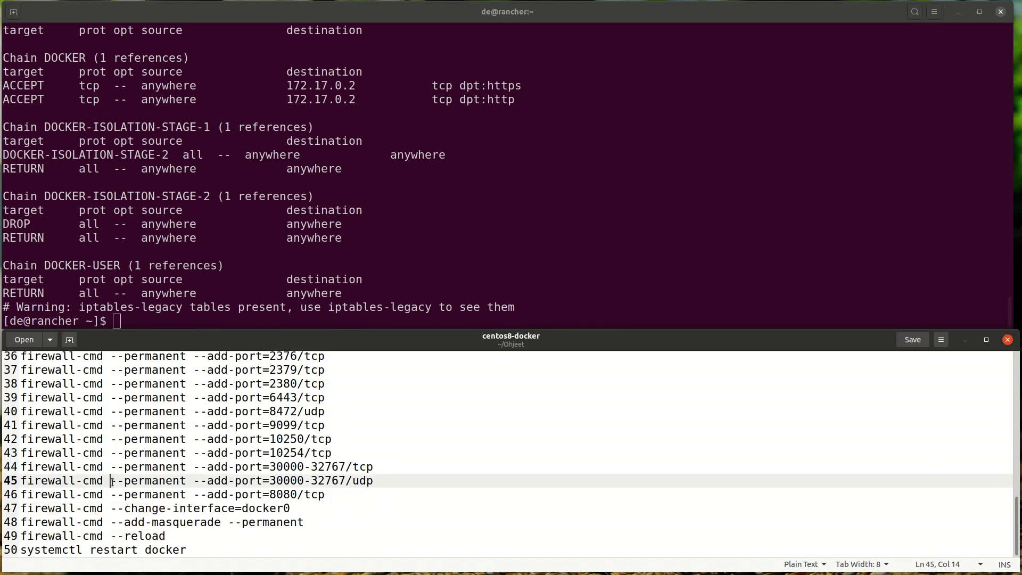
mouse_move(165, 550)
mouse_down()
mouse_move(140, 549)
mouse_move(149, 541)
mouse_up()
scroll(152, 532, up, 3)
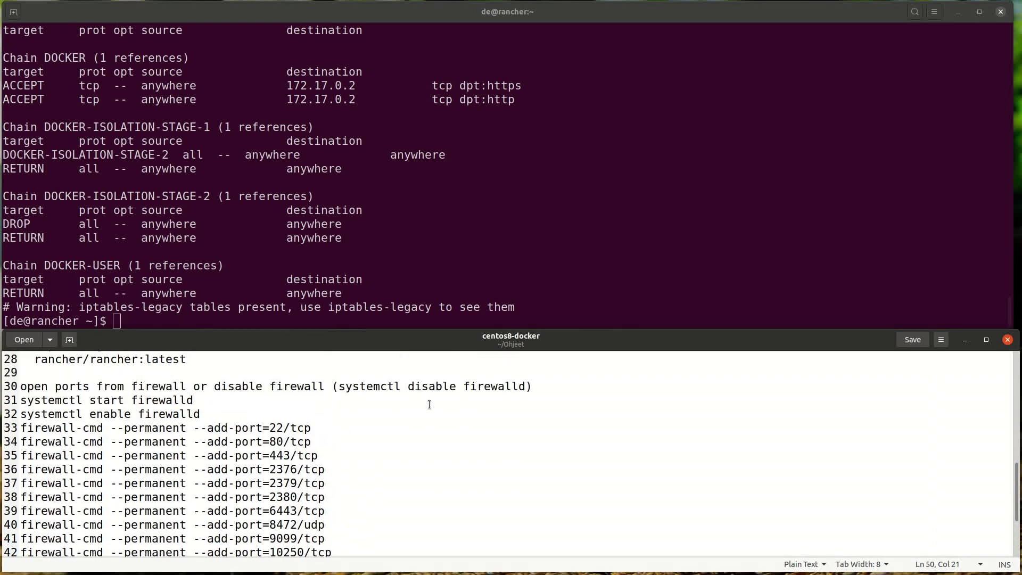
Step: Run sudo systemctl disable firewalld and reposition the Rancher welcome window
drag(337, 388, 526, 387)
key(alt+Tab)
text(sudo systemctl disable firewalld)
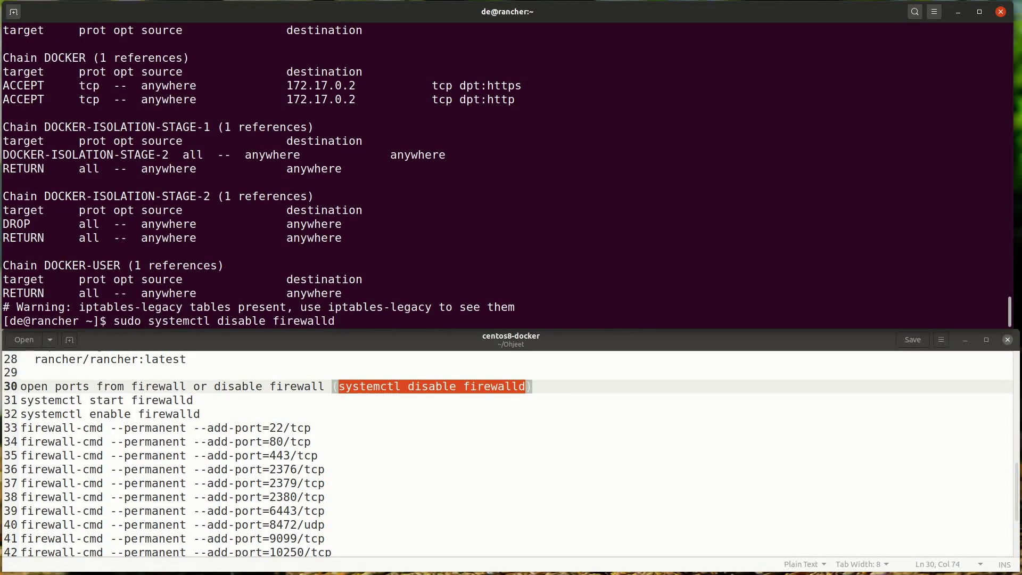
key(Return)
key(alt+Tab)
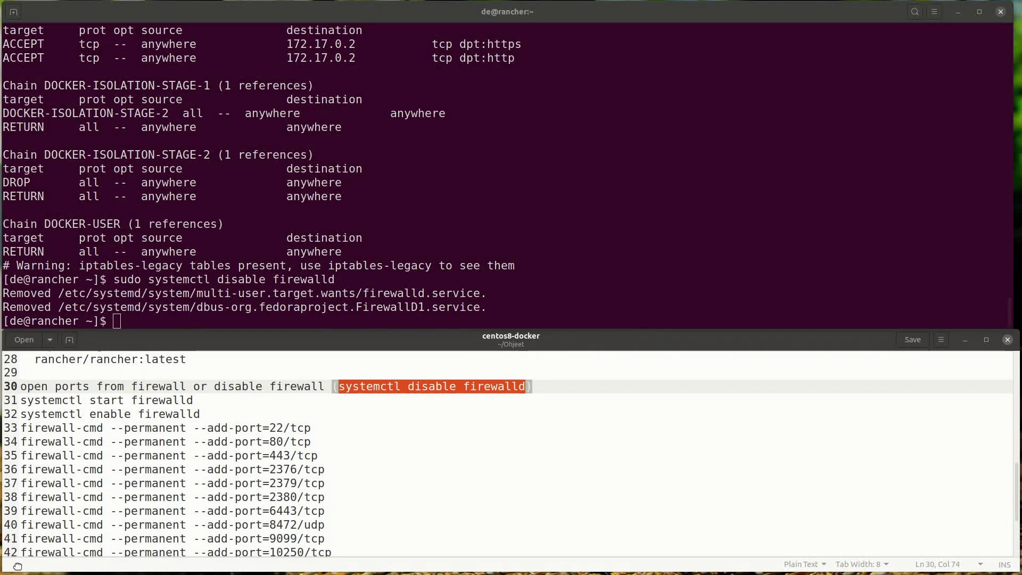
drag(349, 231, 156, 42)
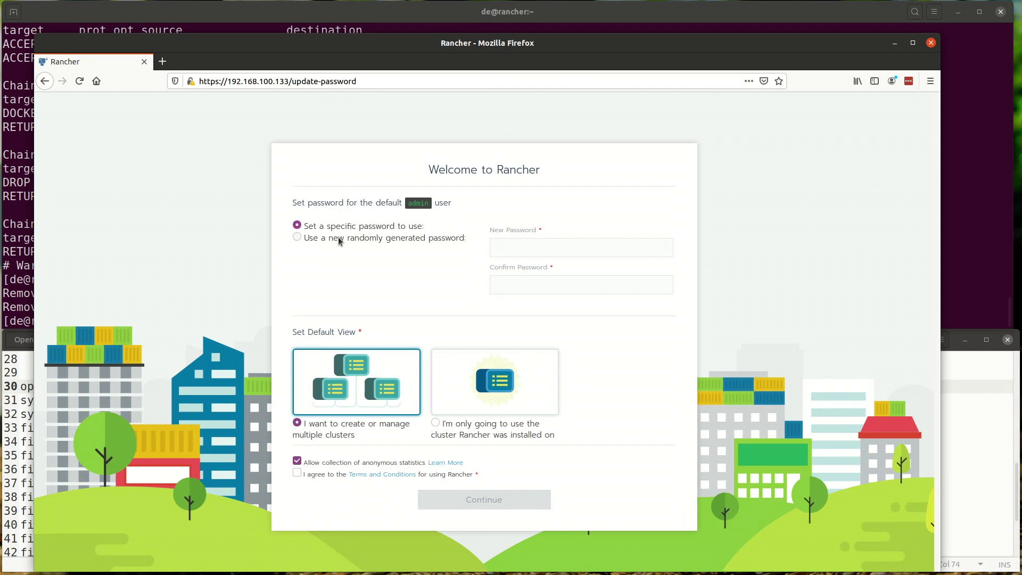
Step: Set the admin password, decline anonymous statistics and accept the Terms and Conditions
click(510, 247)
text(adm)
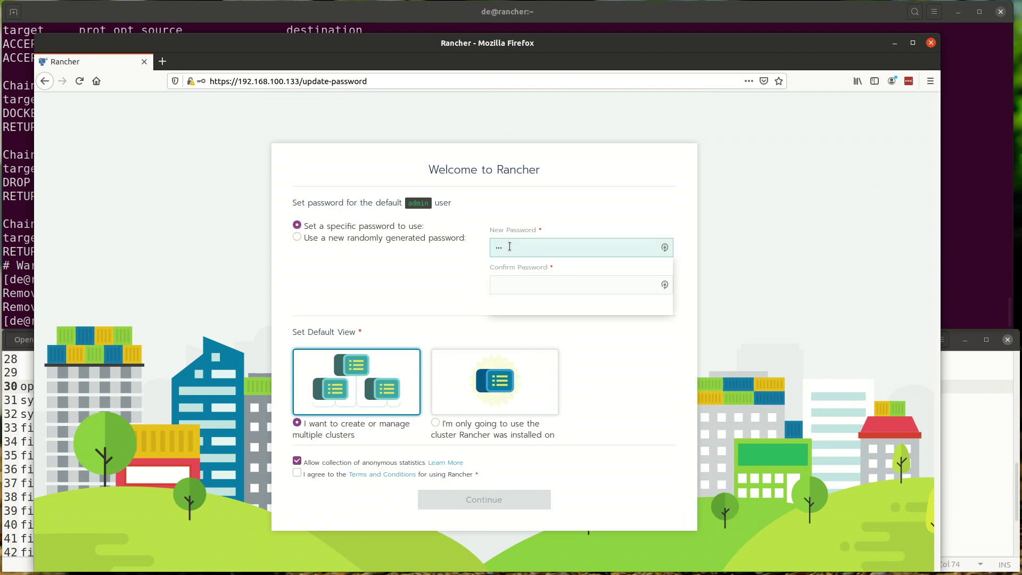
key(Tab)
text(a)
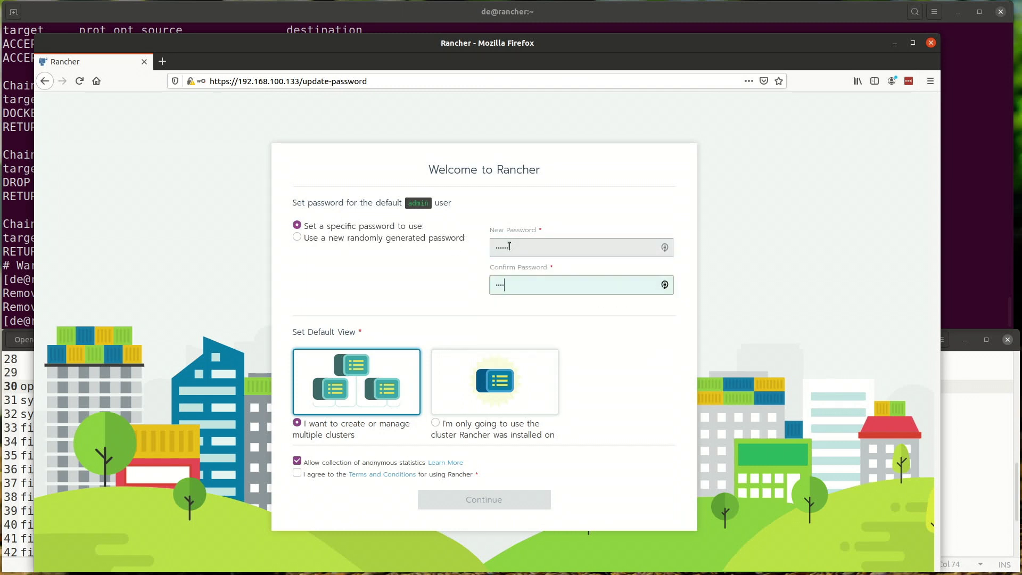
click(355, 395)
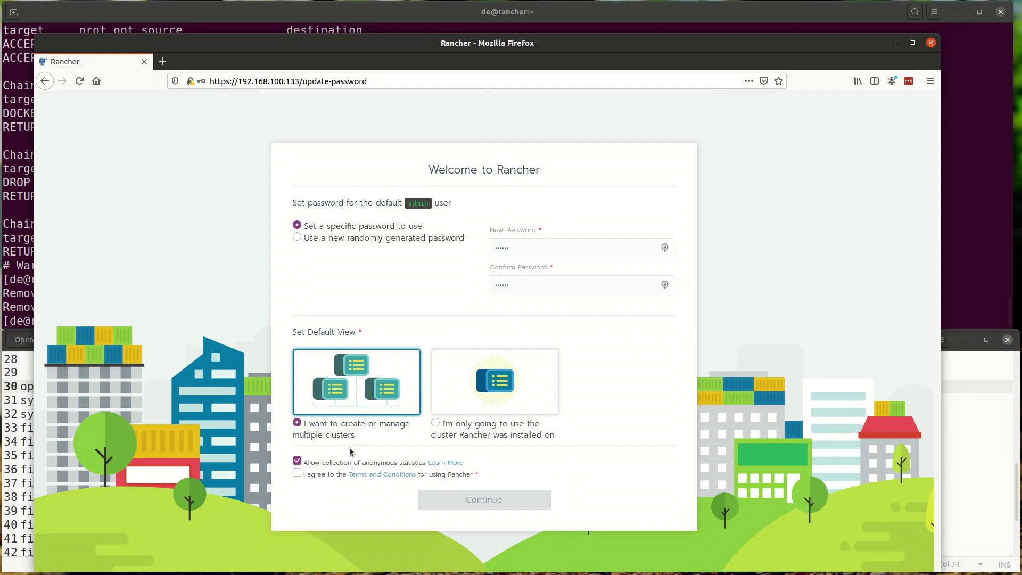
click(309, 462)
click(304, 476)
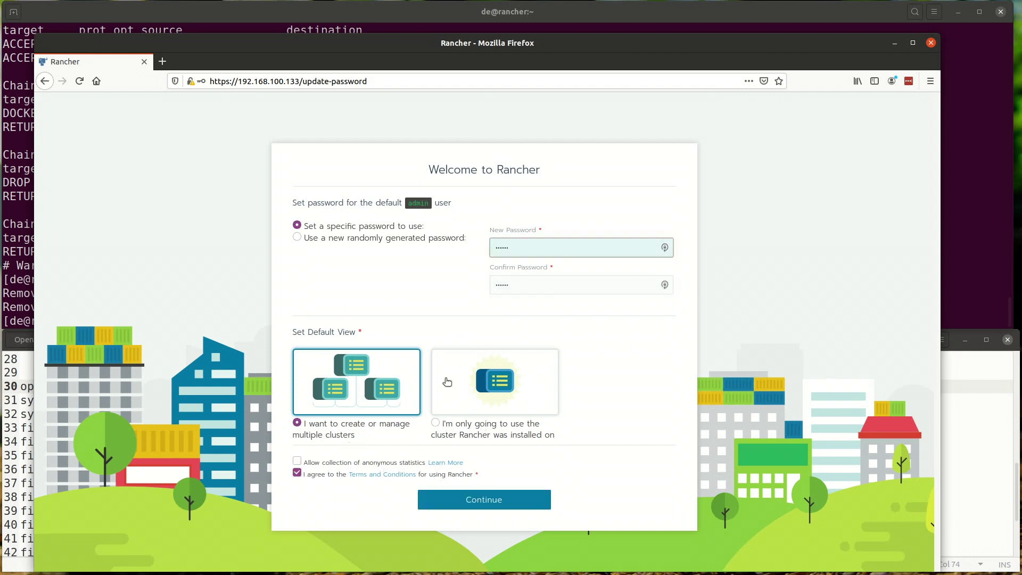
click(497, 500)
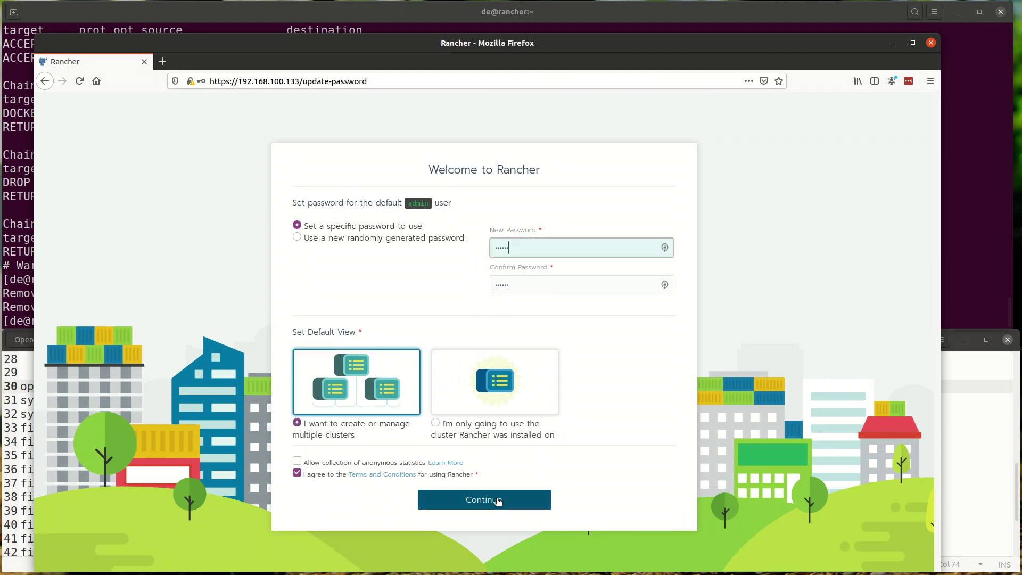
click(497, 500)
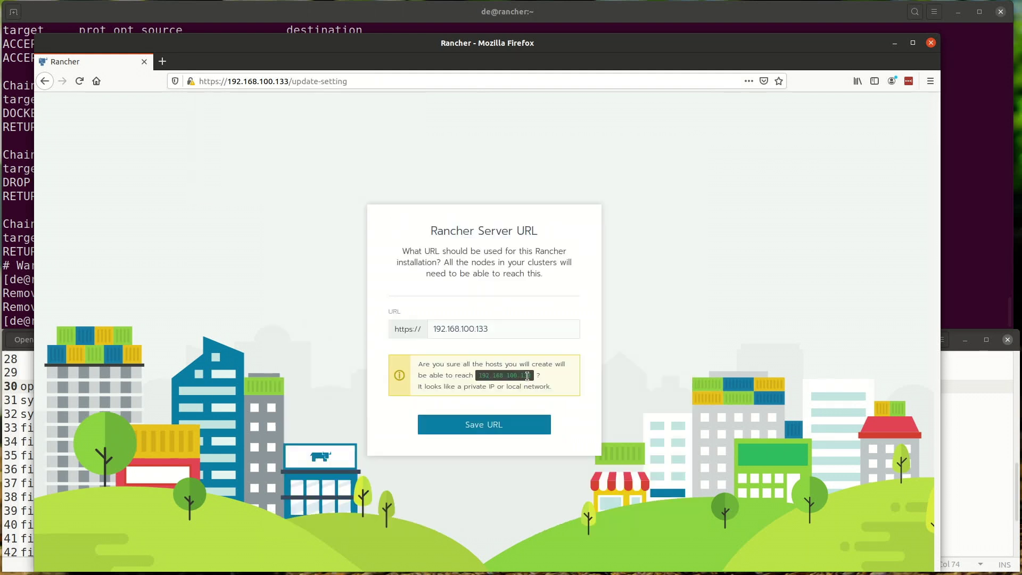
Step: Save server URL 192.168.100.133, dismiss What's New, and bring up Add Cluster's cluster types
click(483, 430)
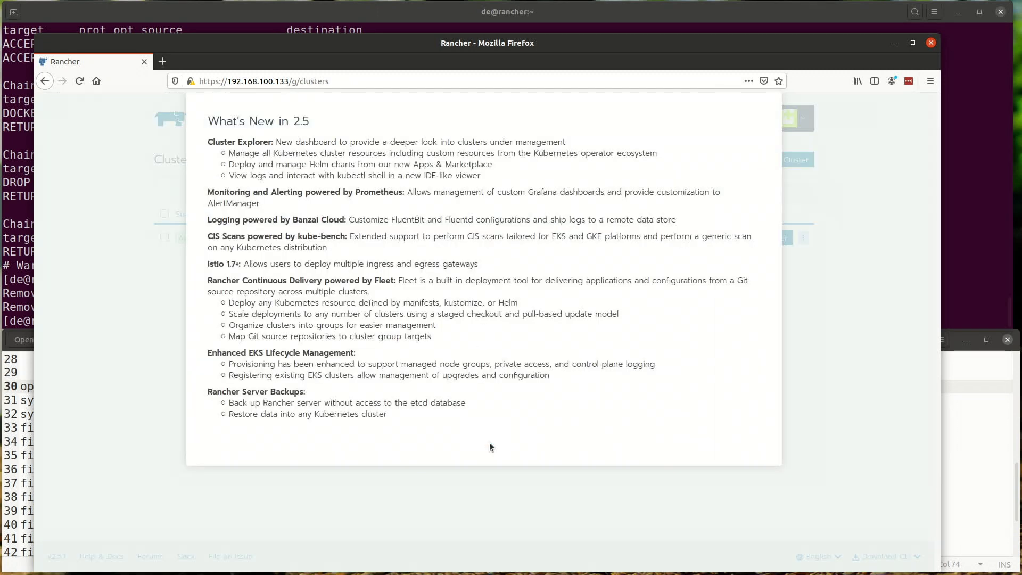
click(488, 443)
click(789, 160)
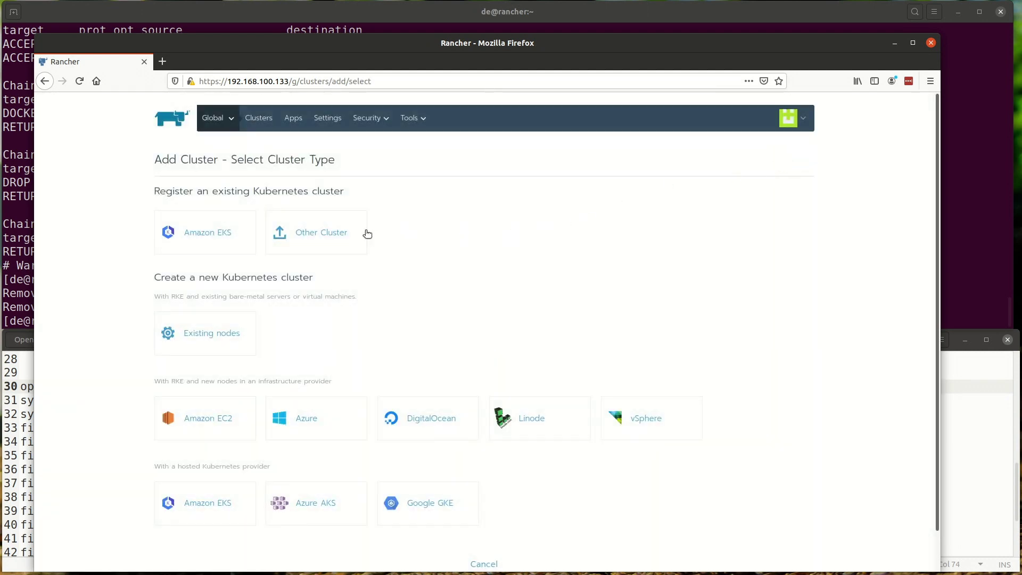
scroll(231, 326, down, 1)
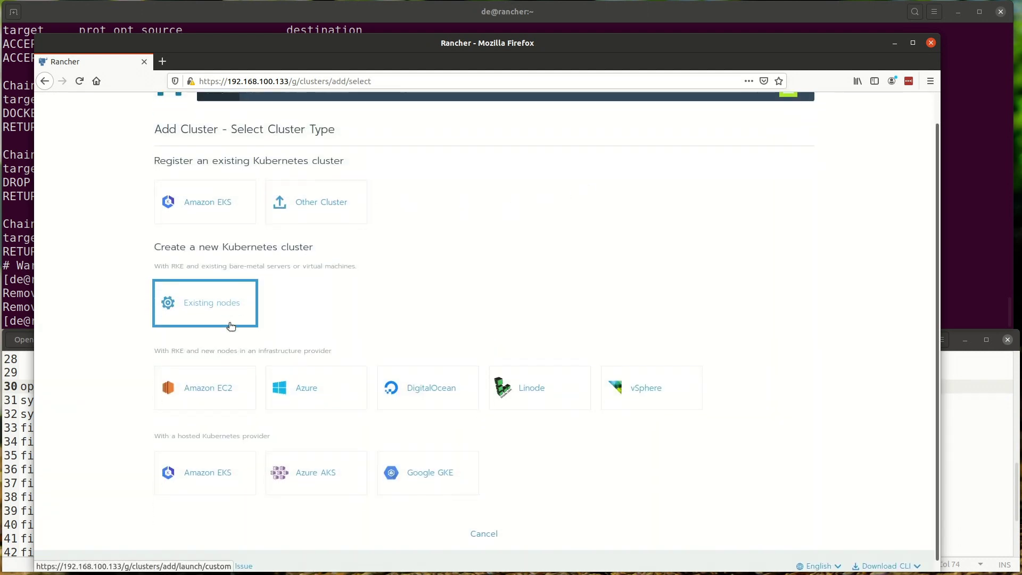
Step: Create an Existing nodes cluster named Own-centos and continue to node registration
click(168, 322)
text(Own-centos)
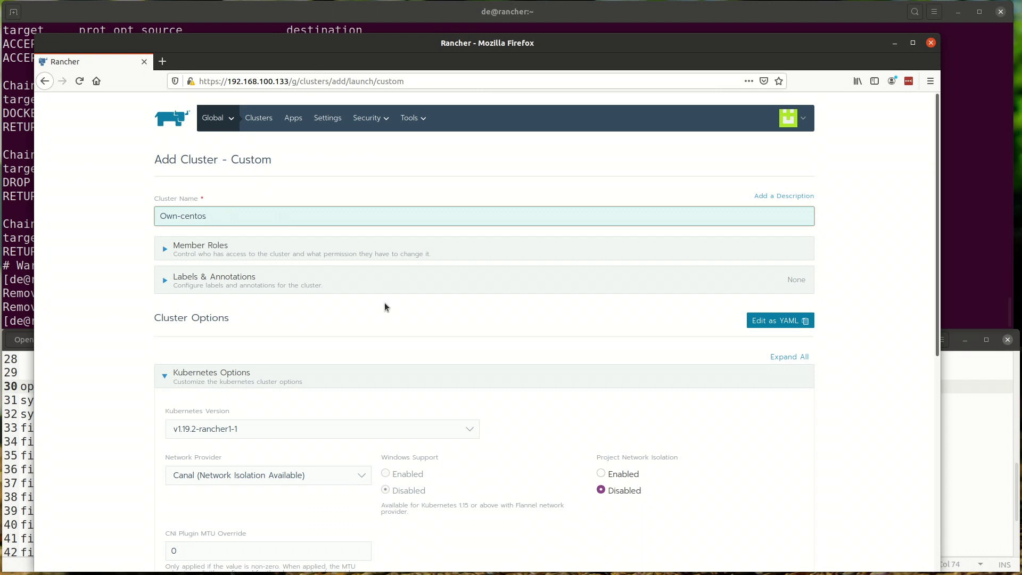
click(334, 282)
click(334, 281)
click(329, 258)
click(328, 258)
scroll(326, 384, down, 2)
scroll(327, 384, down, 3)
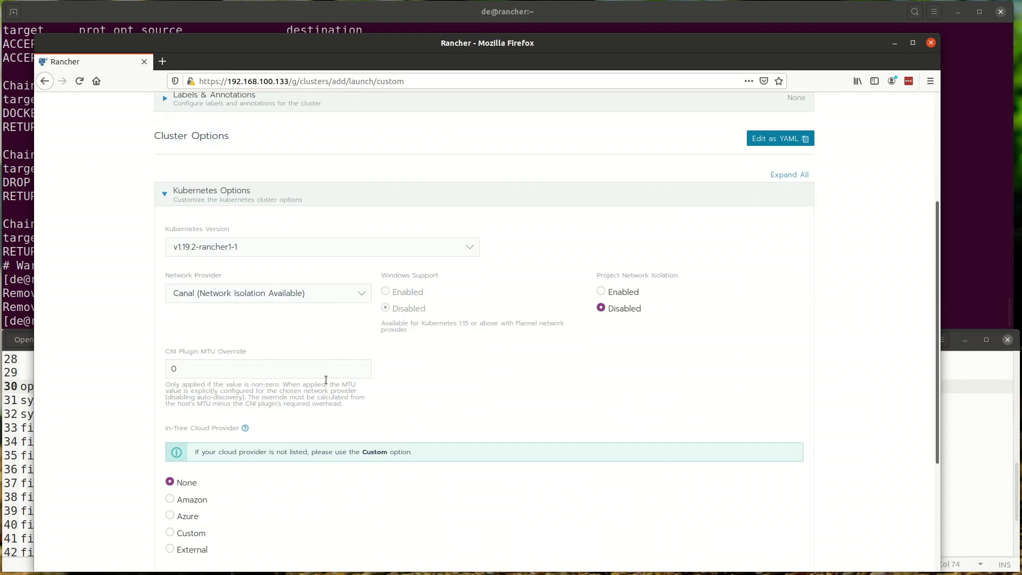
scroll(580, 345, down, 3)
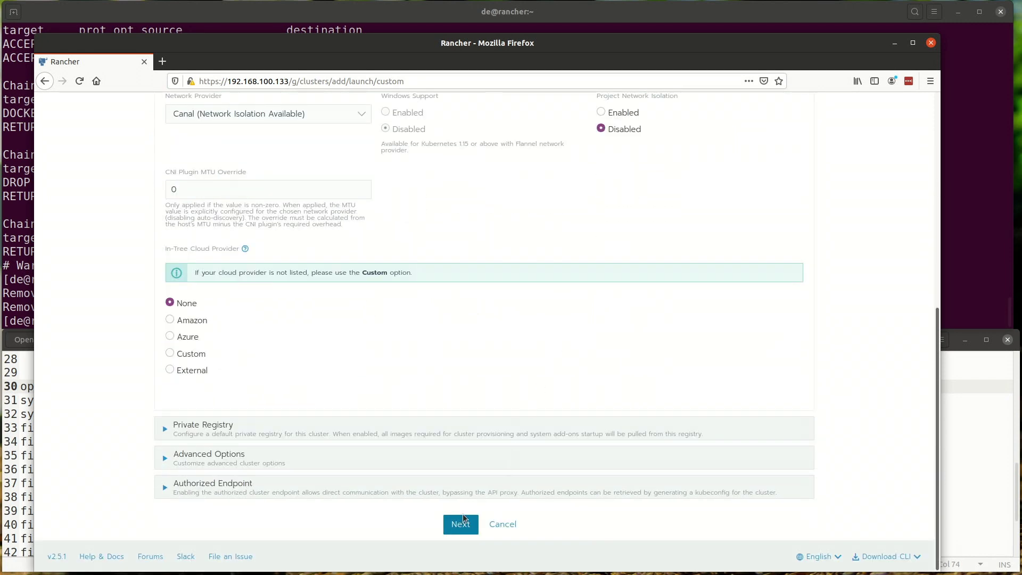
click(463, 521)
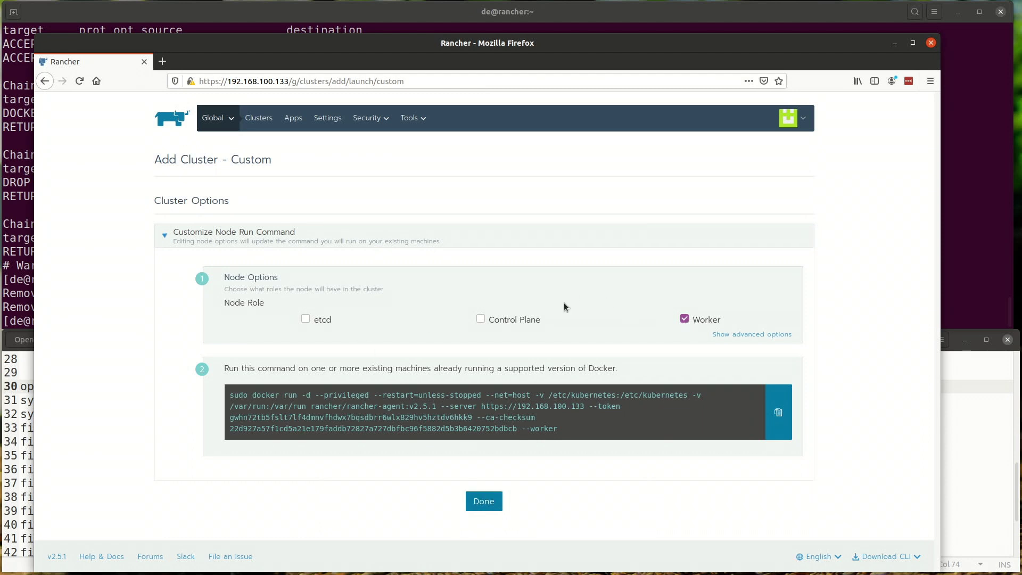
Step: Add Control Plane and etcd roles alongside Worker and copy the node run command
click(480, 319)
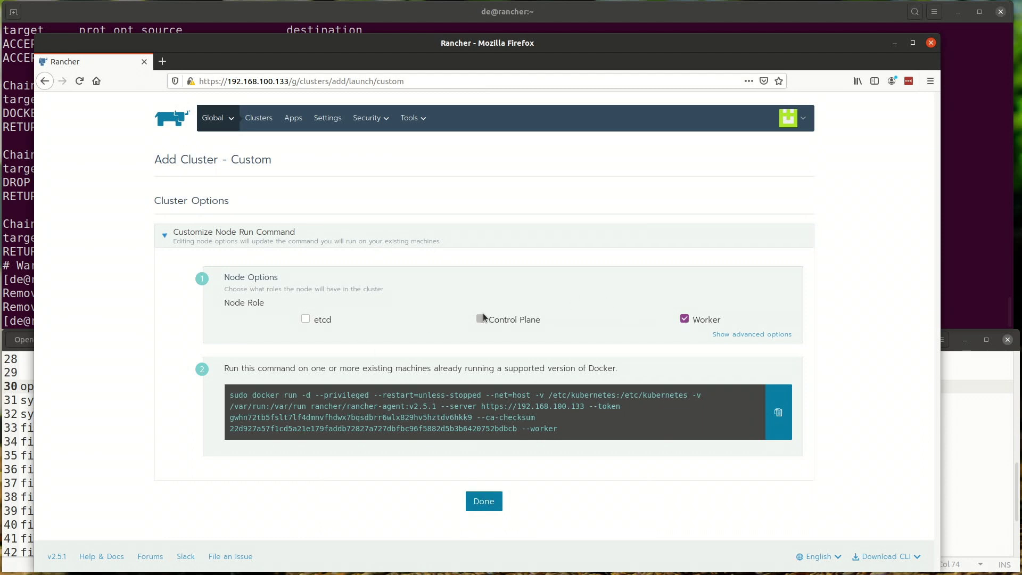
click(307, 320)
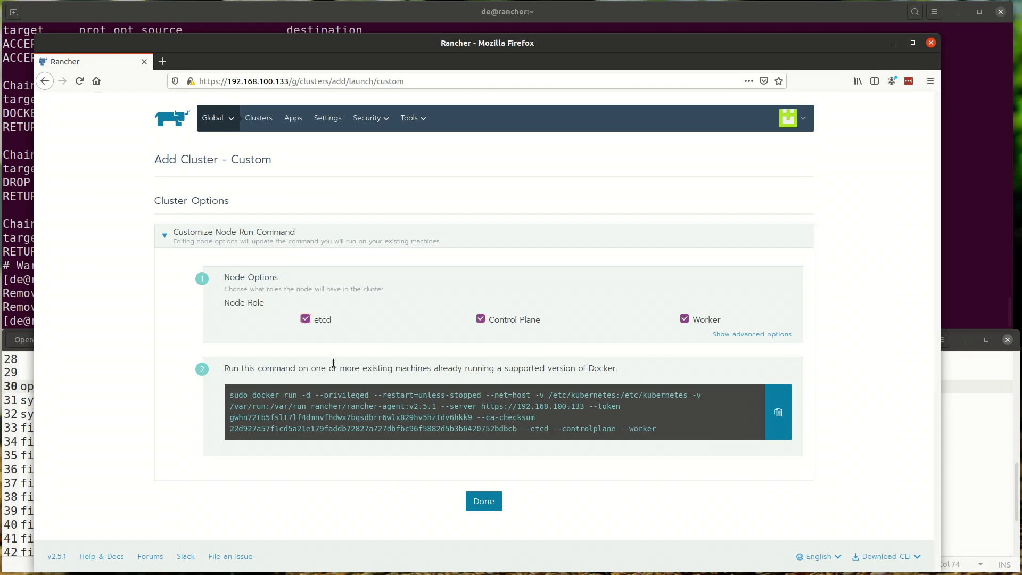
triple_click(358, 403)
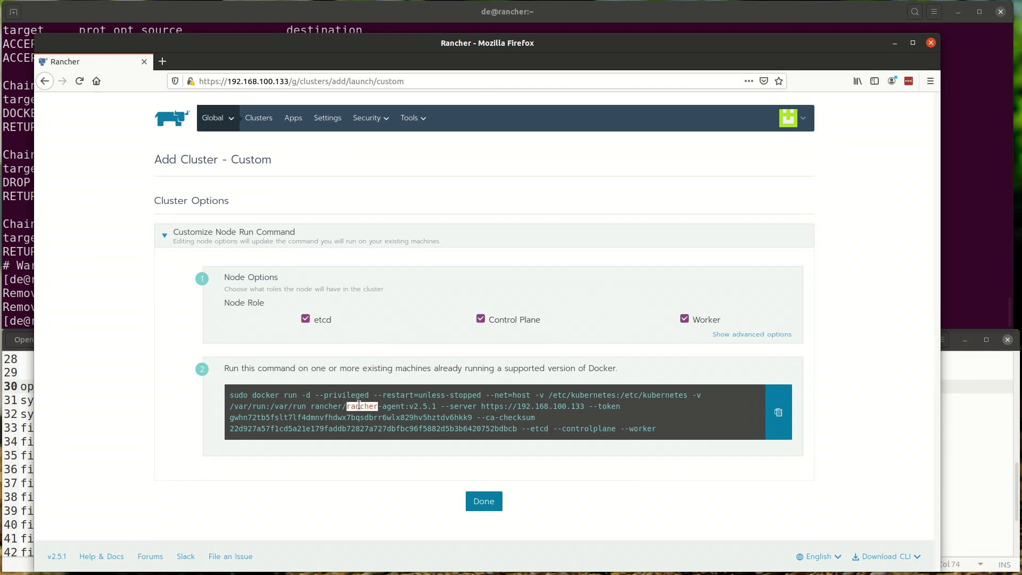
click(778, 412)
Step: Check docker ps, then paste and run the rancher-agent registration command
key(alt+Tab)
text(docker ps)
key(Return)
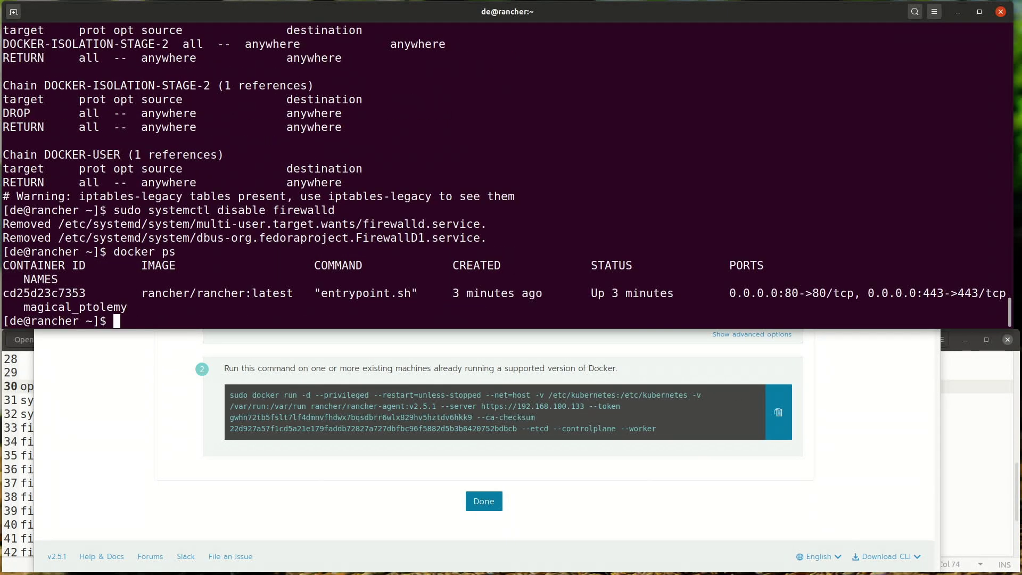
key(ctrl+shift+v)
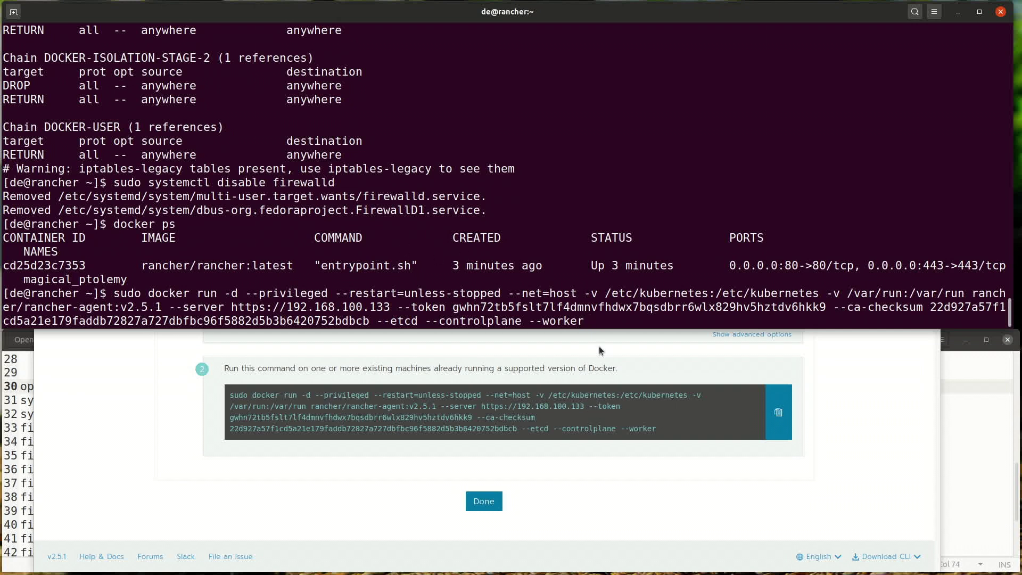
key(Return)
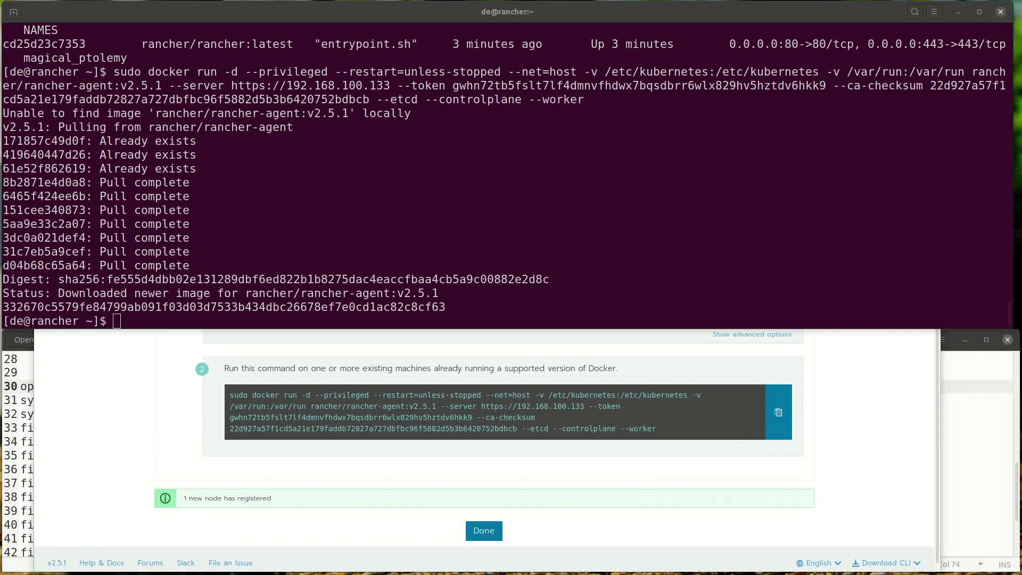
Step: Confirm the agent container with docker ps and exit the Rancher host
click(87, 231)
text(docker ps)
key(Return)
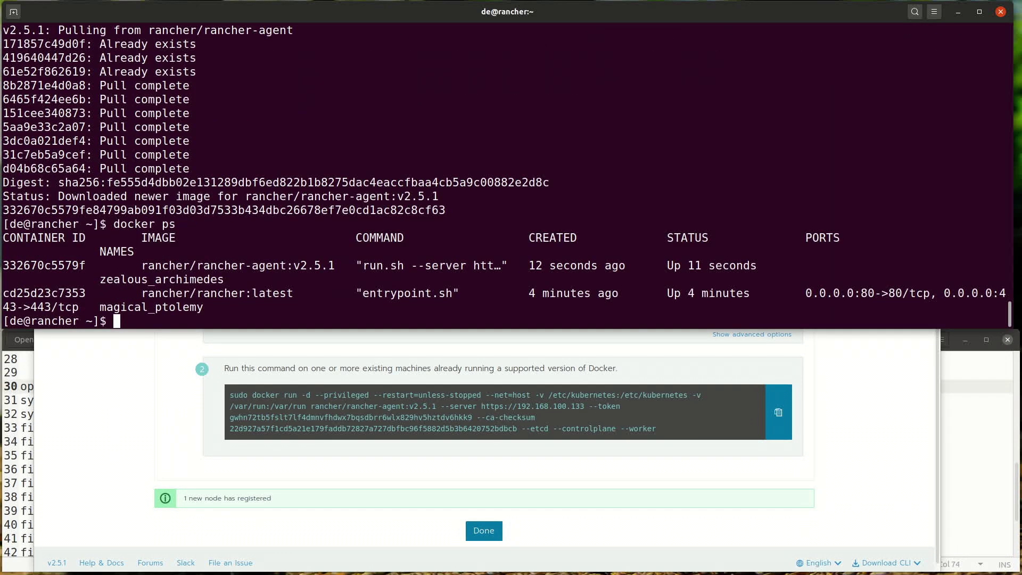
text(exit)
key(Return)
Step: SSH into 192.168.100.134, log in, and paste line 4 of the notes
key(Up)
key(BackSpace)
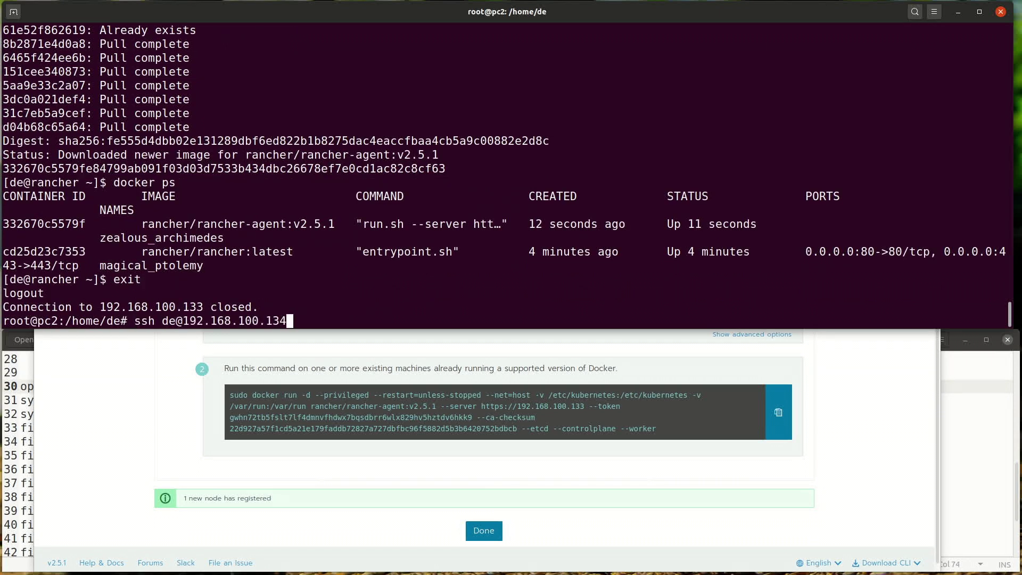
text(4)
key(Return)
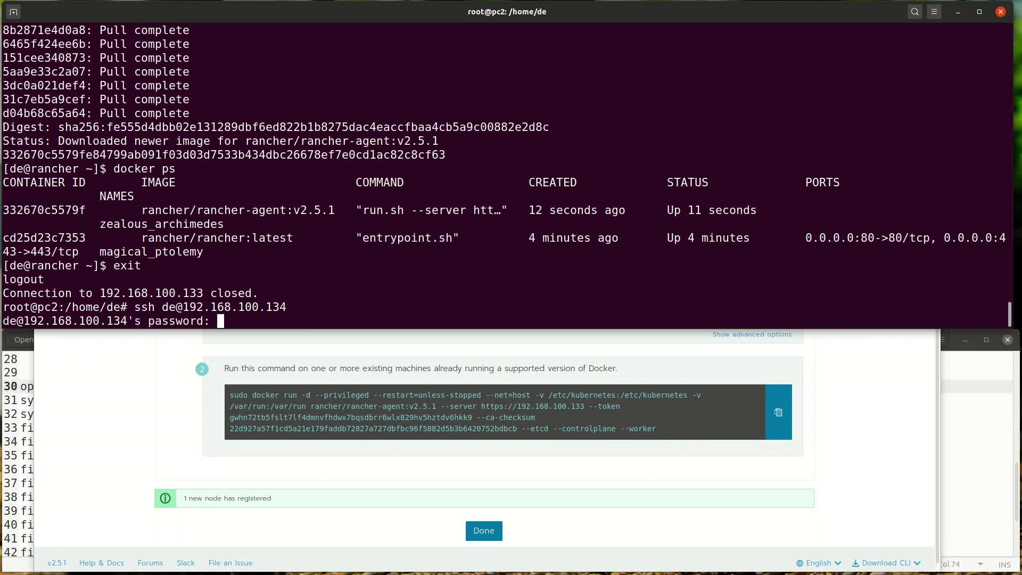
key(Return)
key(alt+Tab)
triple_click(158, 399)
key(ctrl+c)
key(alt+Tab)
key(ctrl+shift+v)
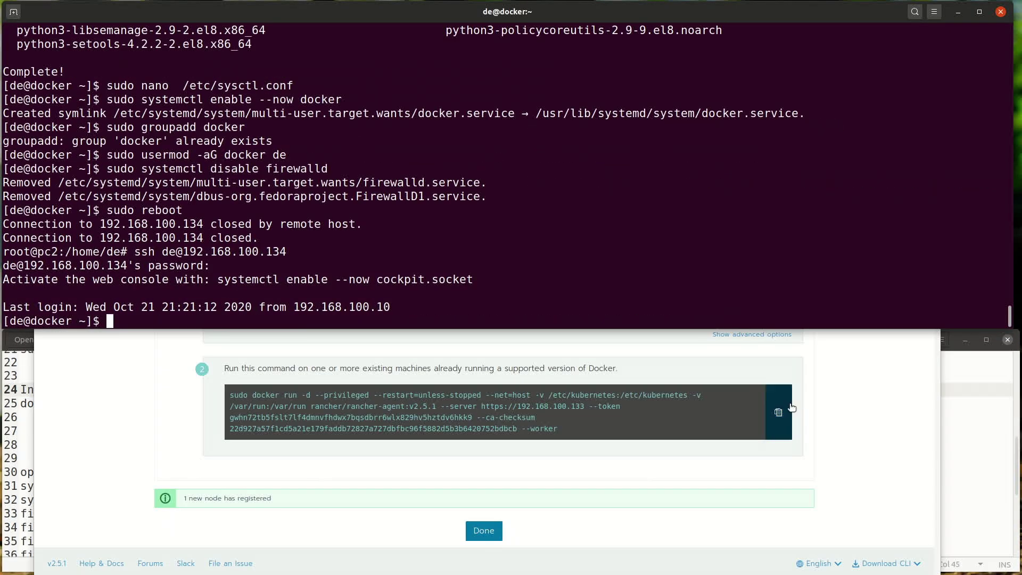
Step: Copy the Worker-only node command and run it with sudo on the second machine
click(778, 411)
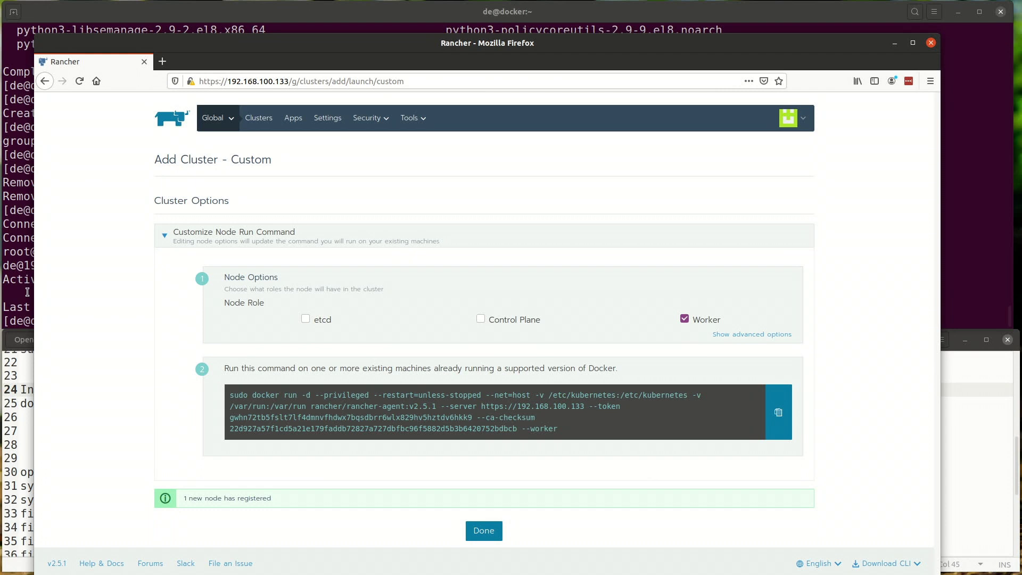
click(27, 292)
key(ctrl+shift+v)
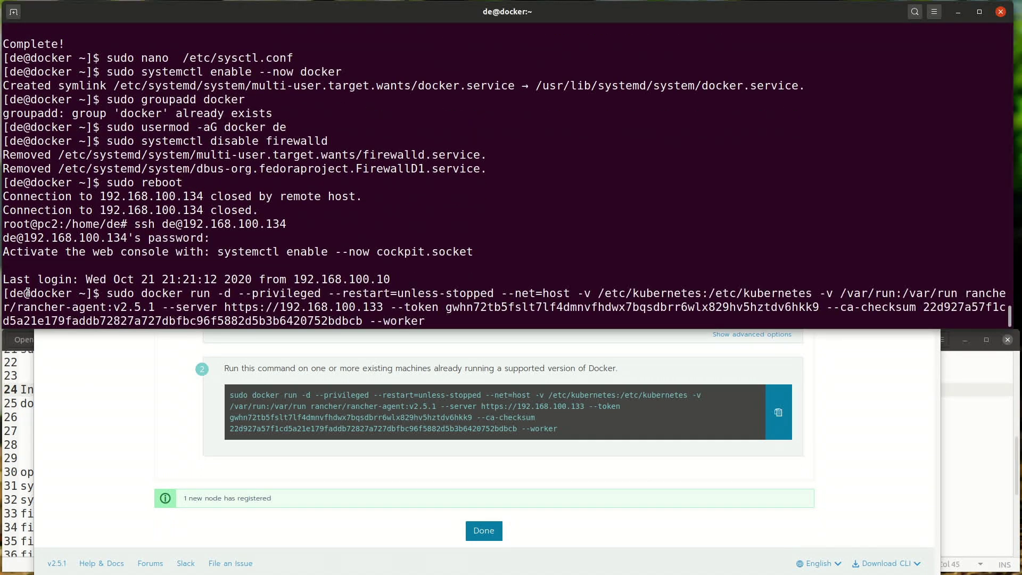
key(Return)
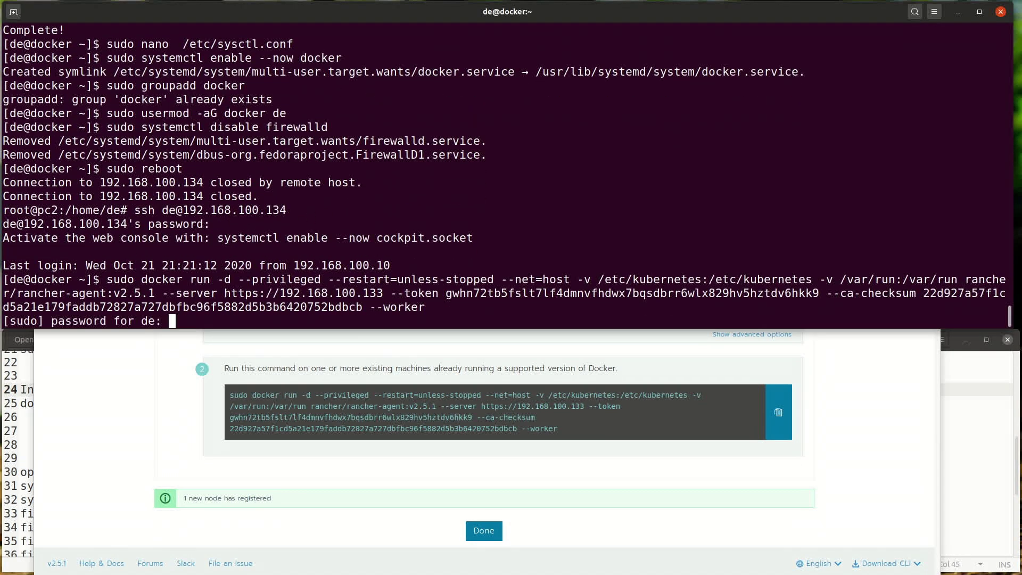
key(Return)
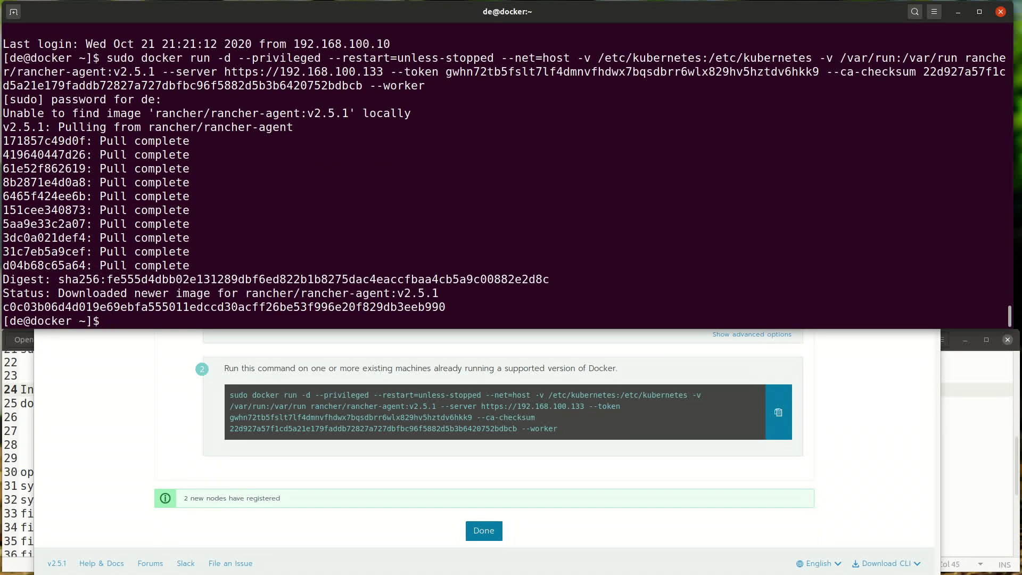
click(288, 492)
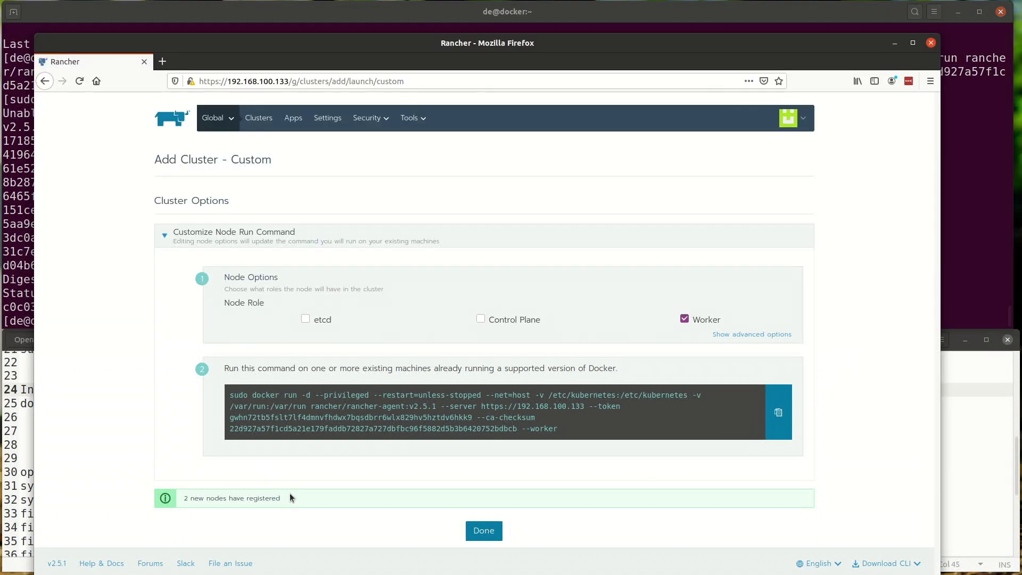
Step: Finish the cluster setup and bring up the rancher VM's performance and memory details
click(501, 531)
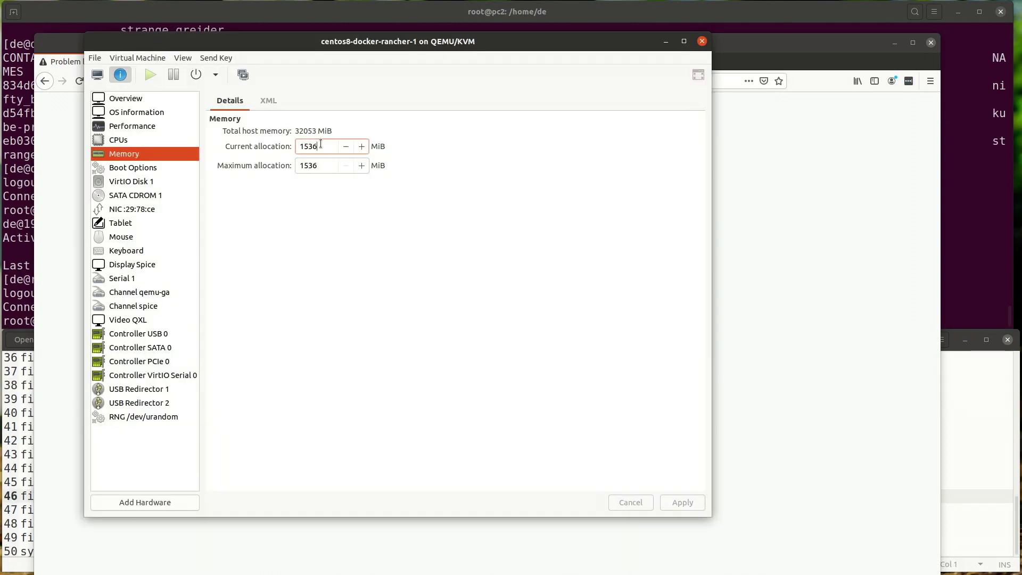
drag(318, 146, 302, 147)
click(109, 131)
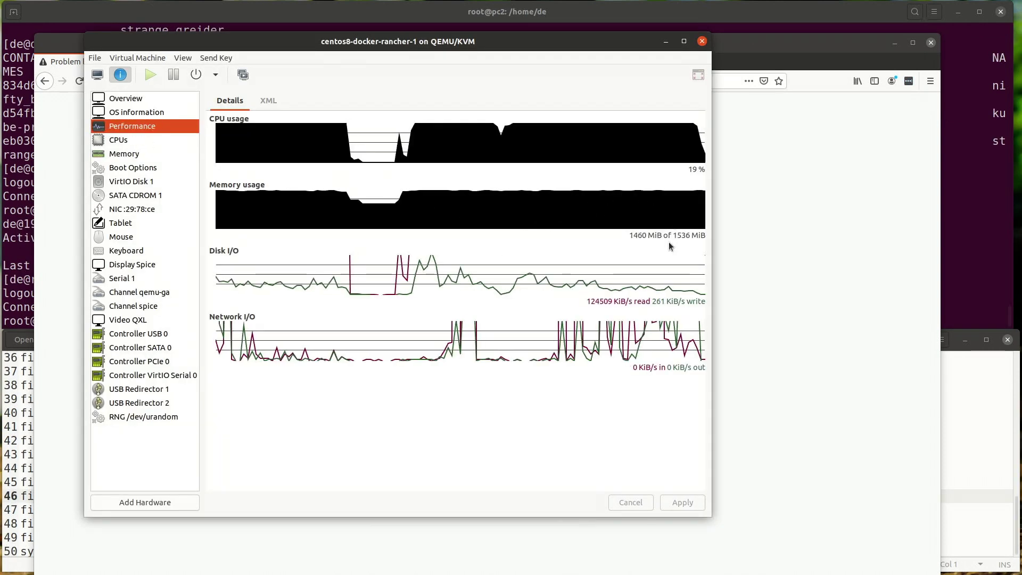
key(Down)
key(Down)
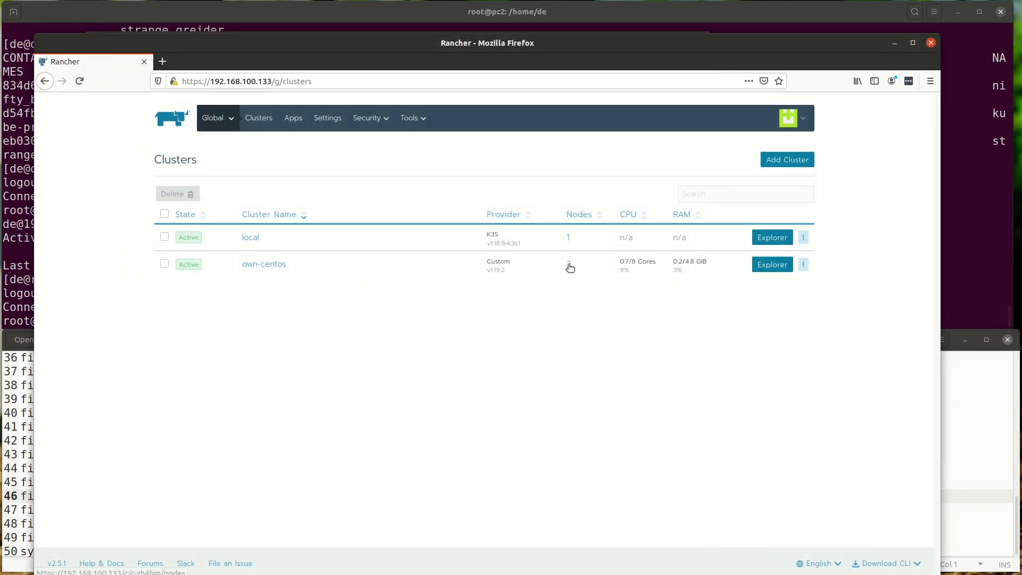
Step: Look at the own-centos nodes, then start a workload deployment in the Default project
click(568, 266)
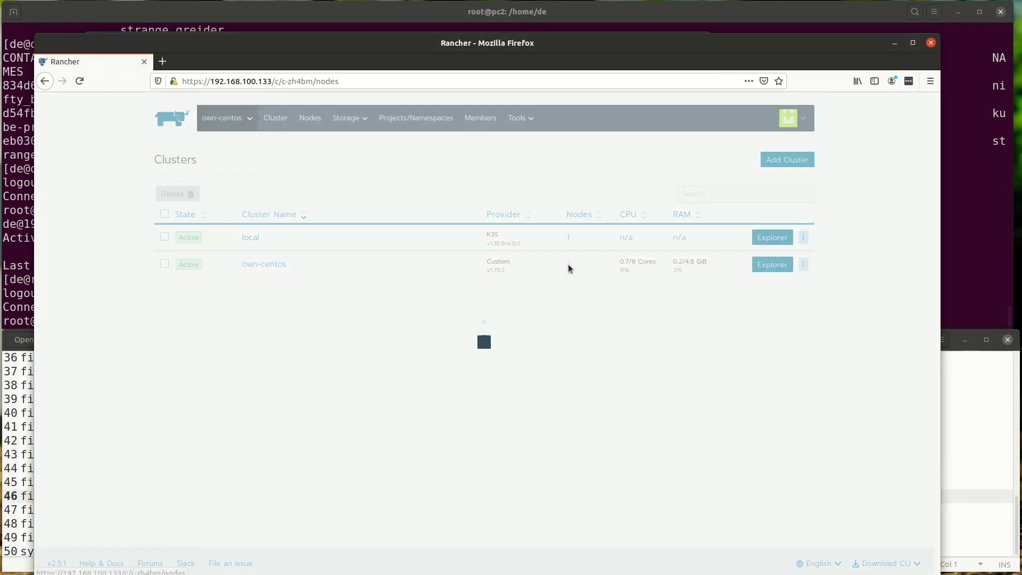
click(740, 267)
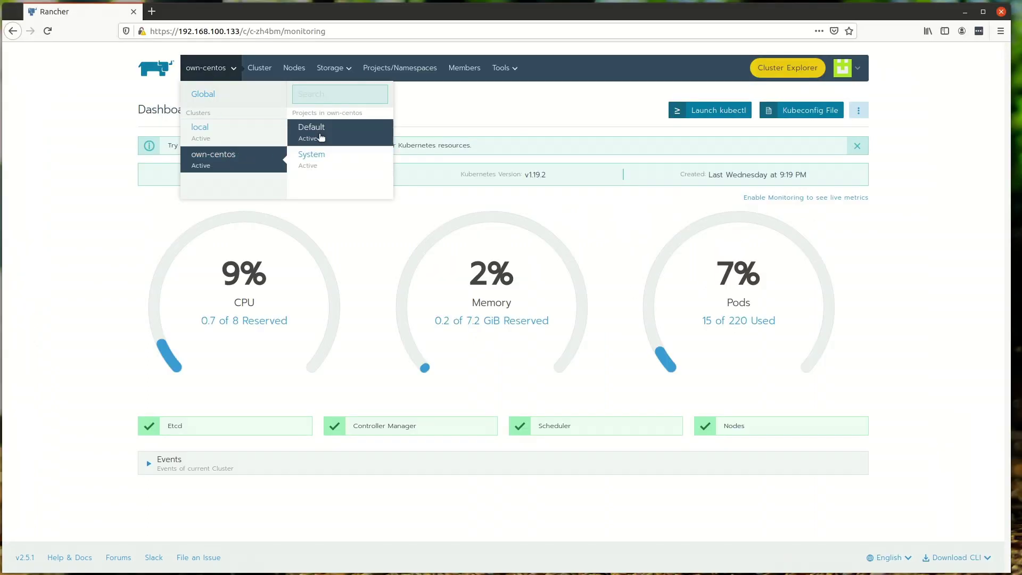
click(320, 131)
click(851, 108)
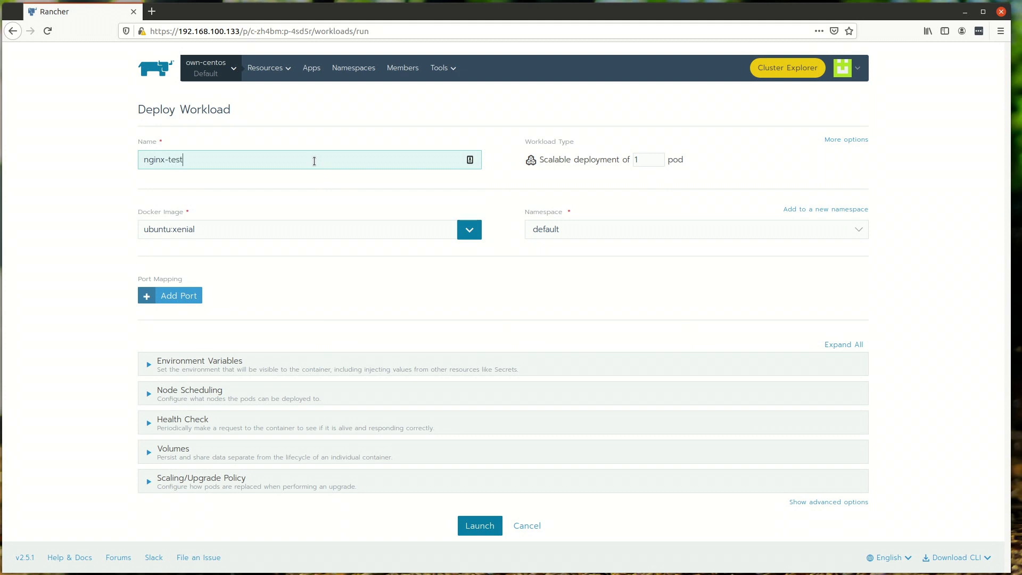
Step: Set 2 pods, image nginx, and port http/80 as NodePort on every node
double_click(646, 161)
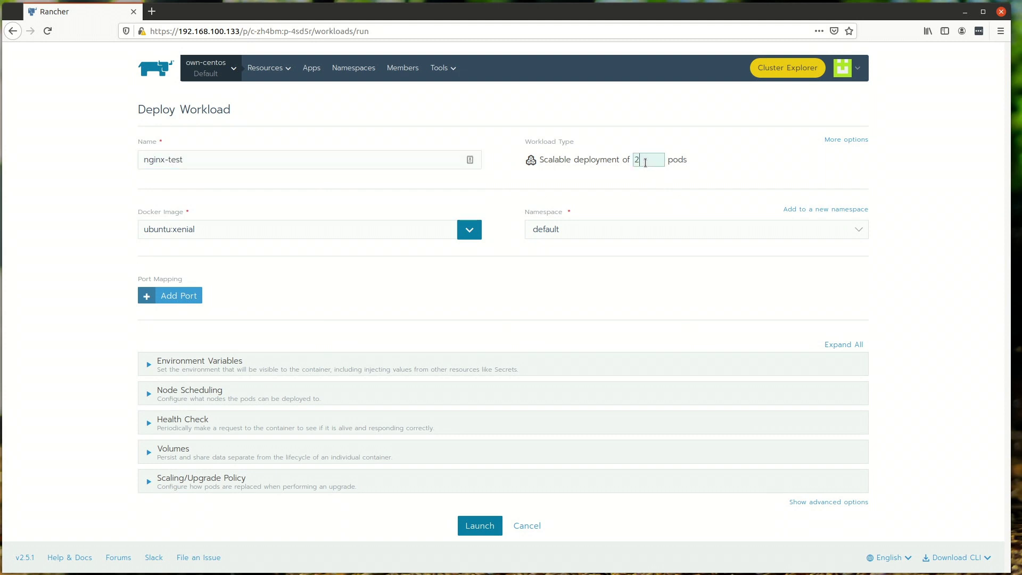
click(361, 222)
key(ctrl+shift+Left)
key(ctrl+shift+Left)
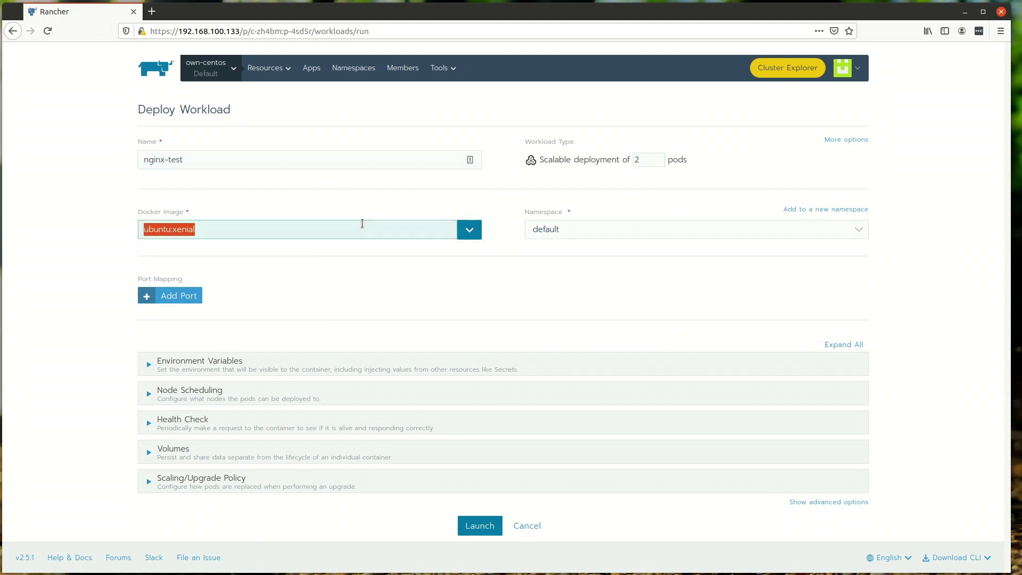
text(nginx)
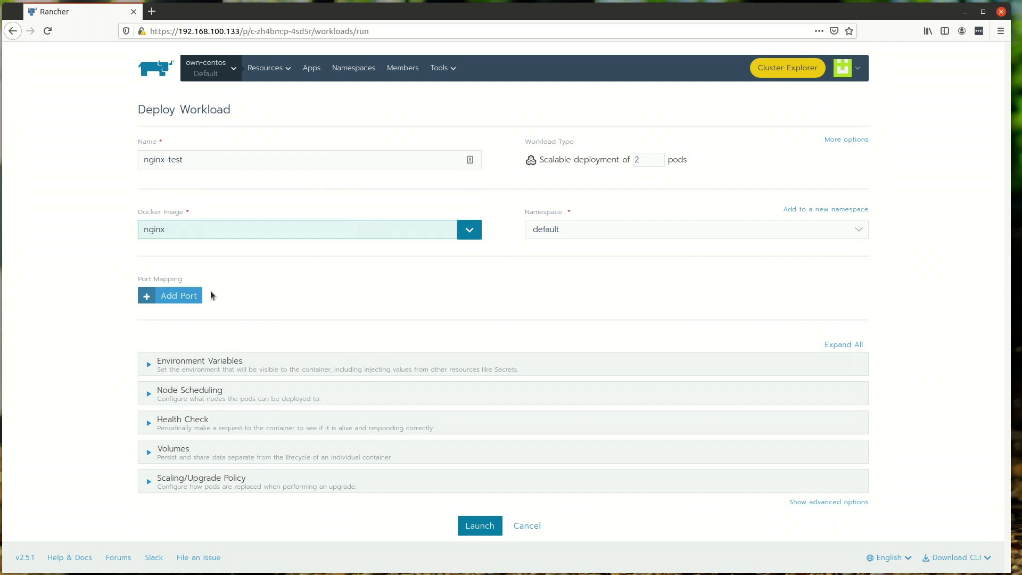
click(181, 295)
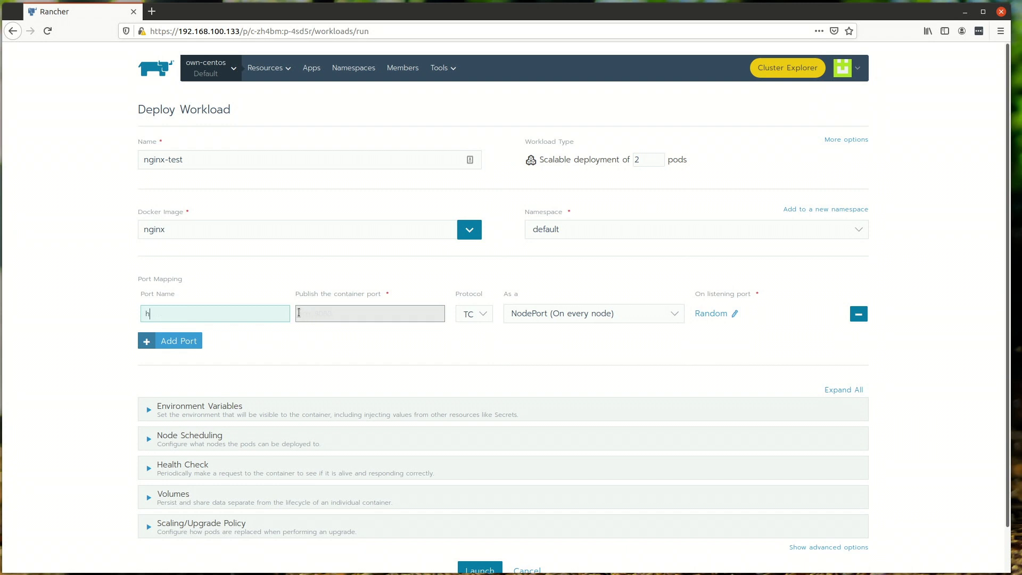
text(80)
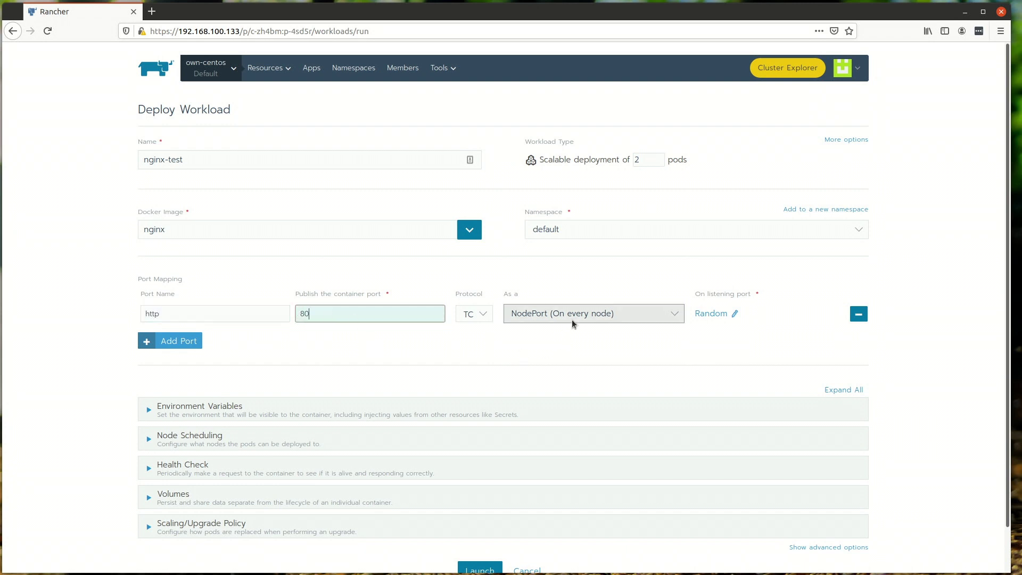
click(572, 323)
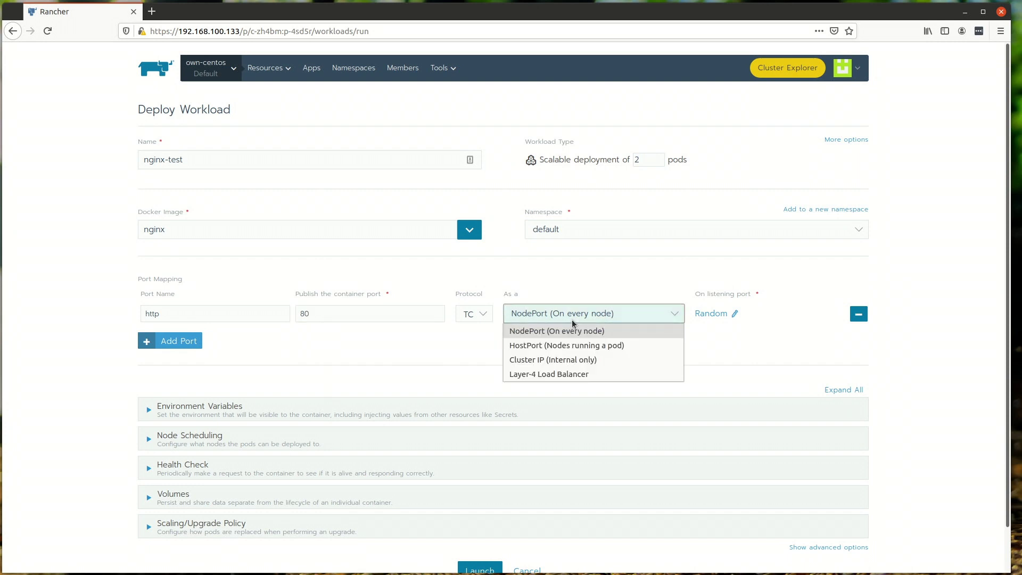
click(635, 332)
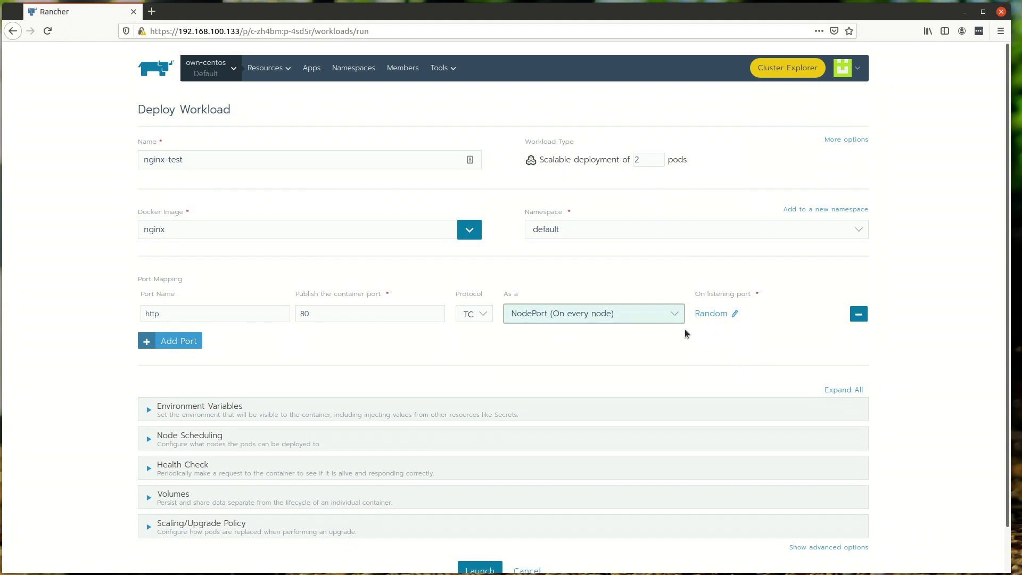
Step: Keep the start-new-before-stopping-old upgrade policy and launch nginx-test
scroll(571, 341, down, 2)
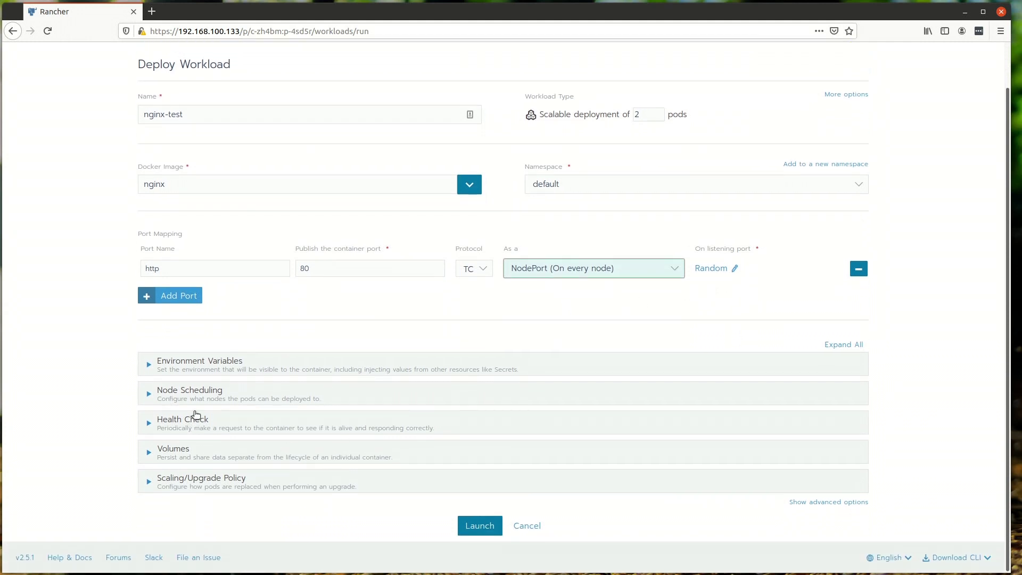
click(191, 478)
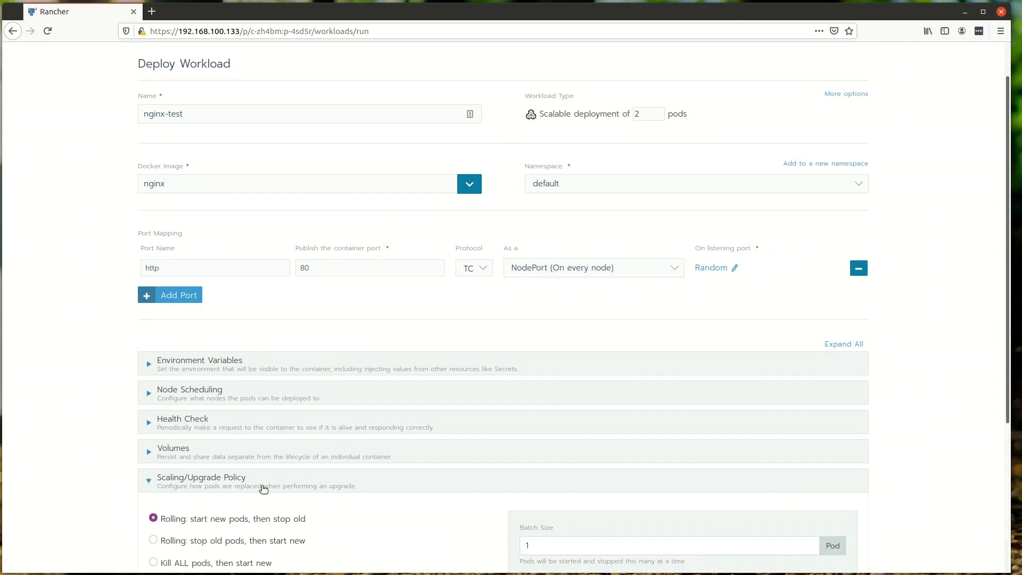
scroll(269, 500, down, 1)
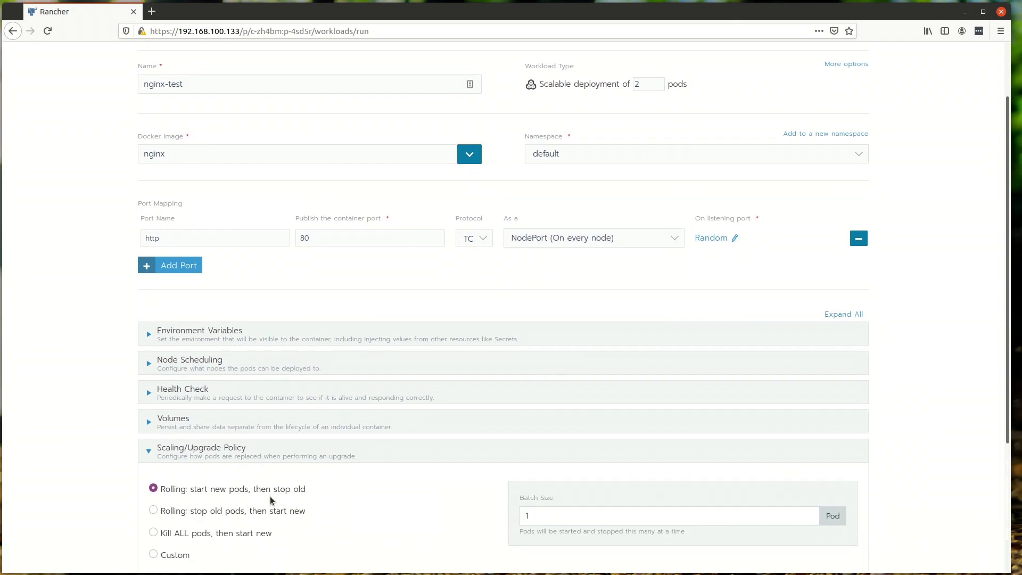
click(203, 510)
scroll(298, 435, down, 3)
click(264, 409)
click(265, 368)
scroll(367, 416, down, 2)
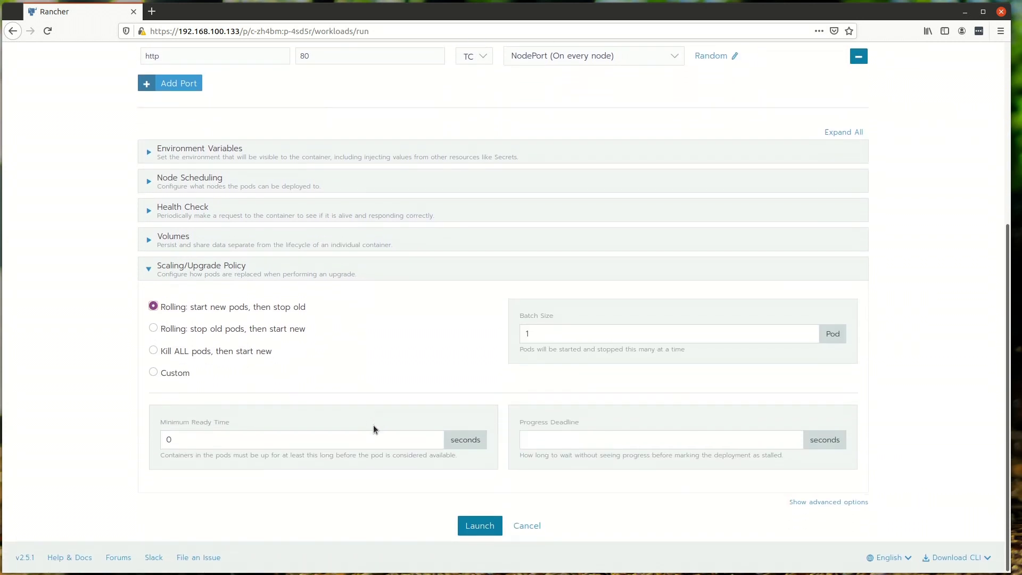
click(477, 524)
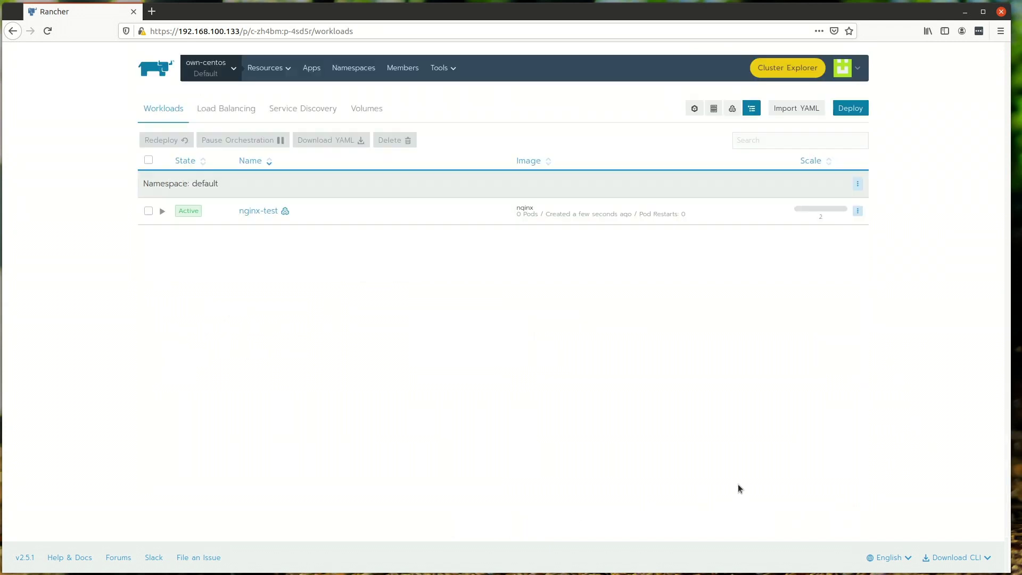
Step: Inspect the nginx-test workload and its pod on the rancher node
click(266, 209)
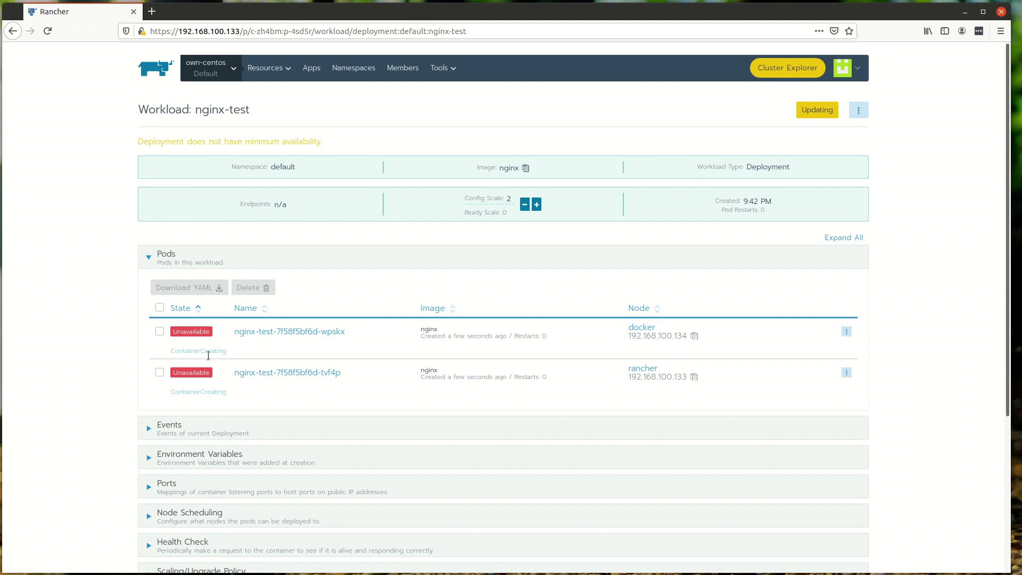
click(270, 373)
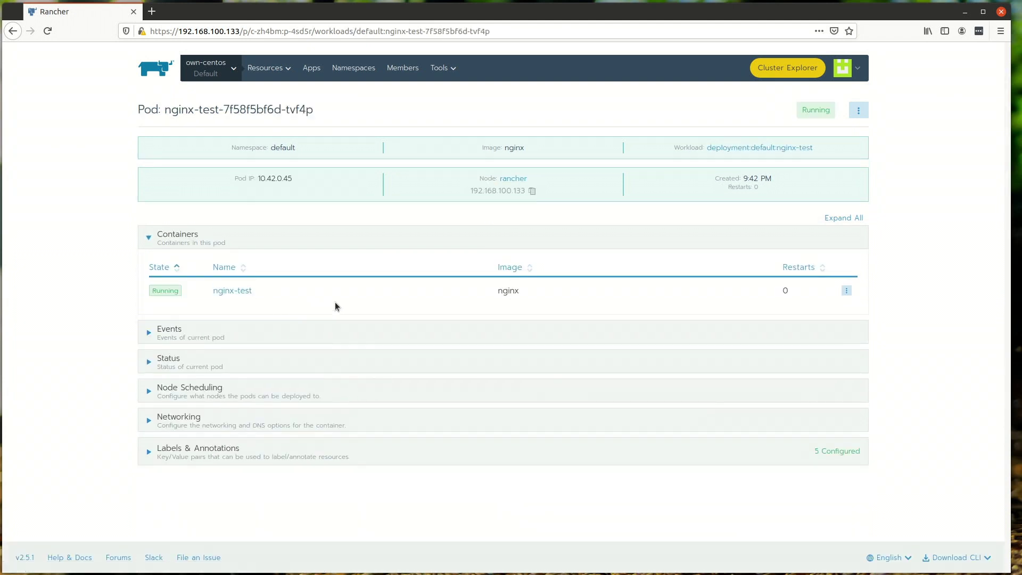
key(alt+Left)
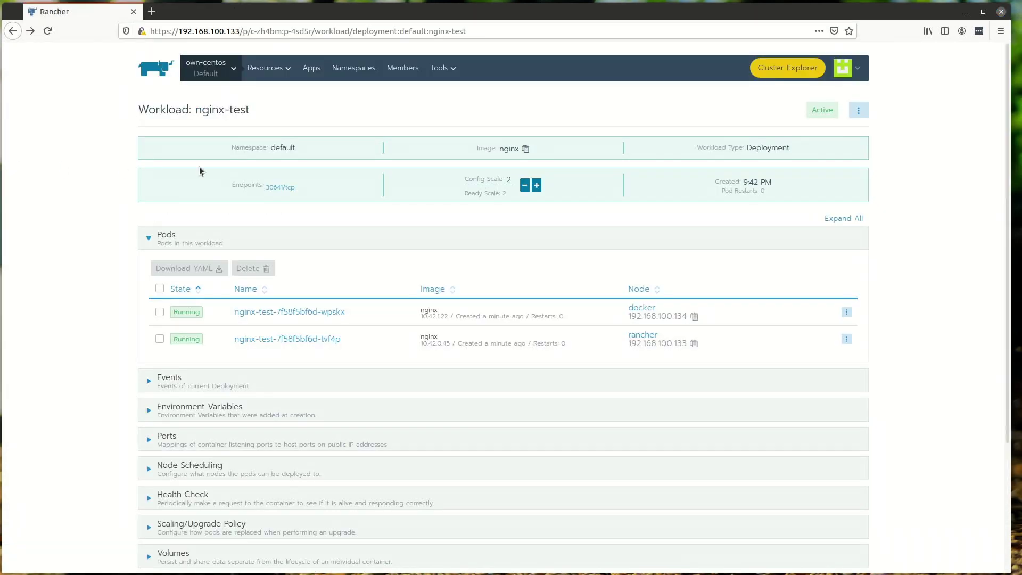
Step: Load nginx on port 30641 at 192.168.100.133 and 192.168.100.134, then return to Rancher
click(279, 189)
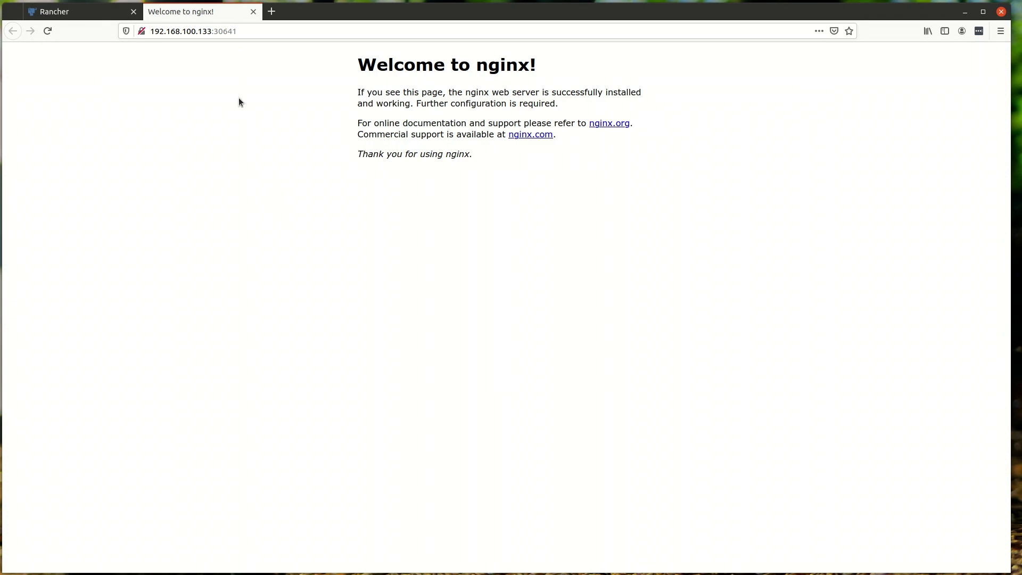
click(205, 35)
click(207, 33)
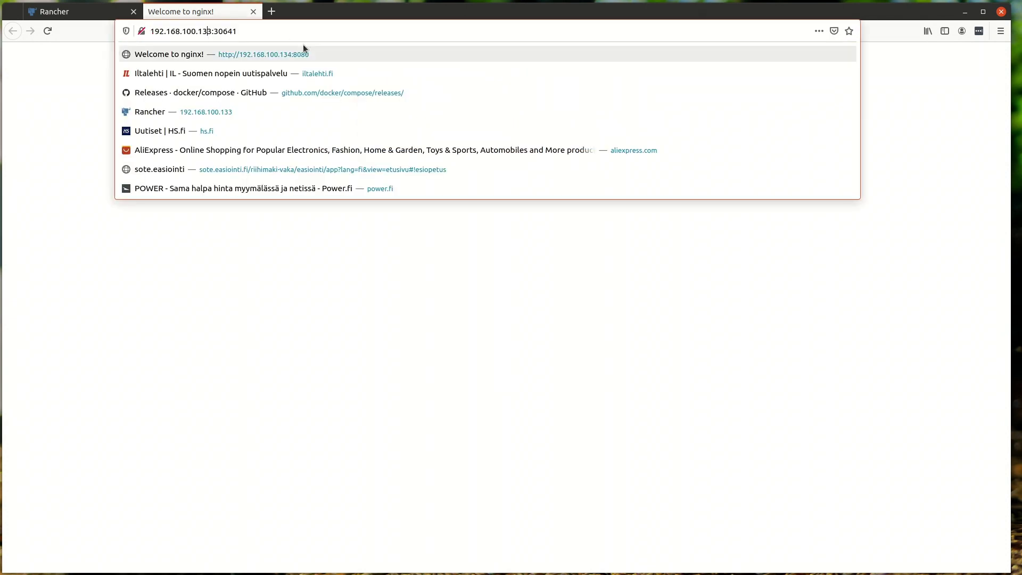
key(Delete)
text(4)
key(Return)
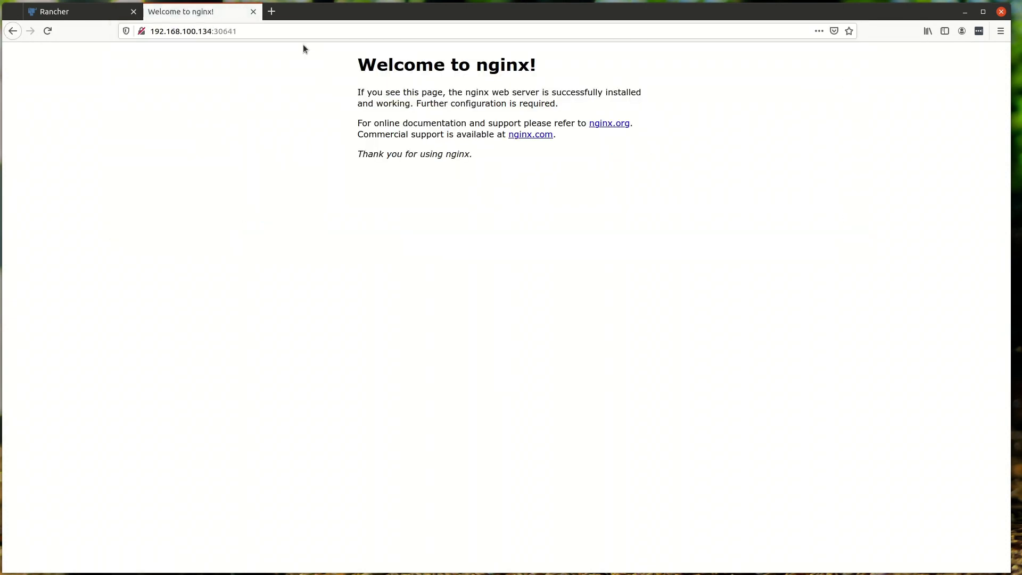
click(89, 11)
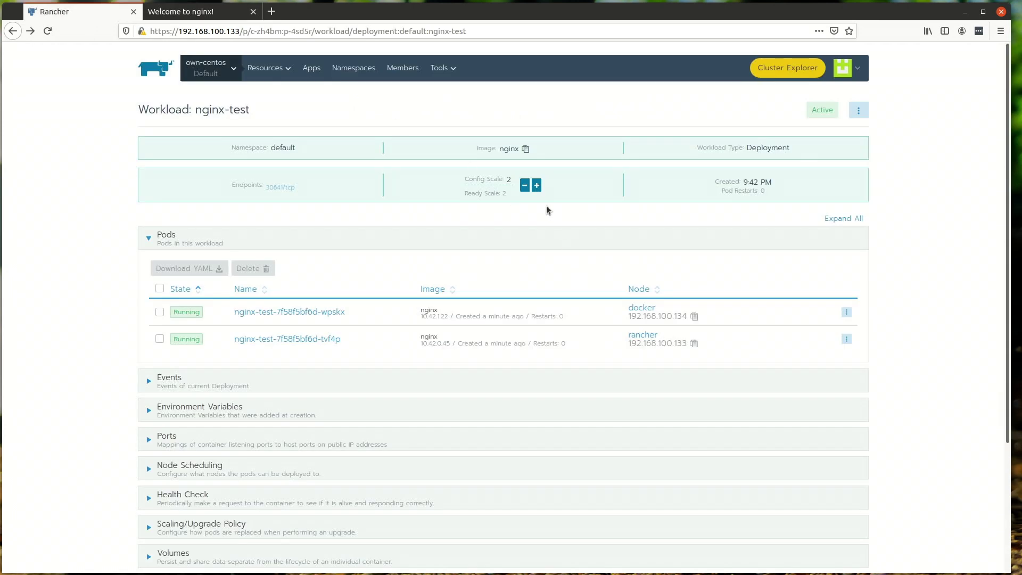
Step: Raise the nginx-test scale to 10 pods and check them across the nodes
click(536, 185)
click(537, 185)
click(536, 185)
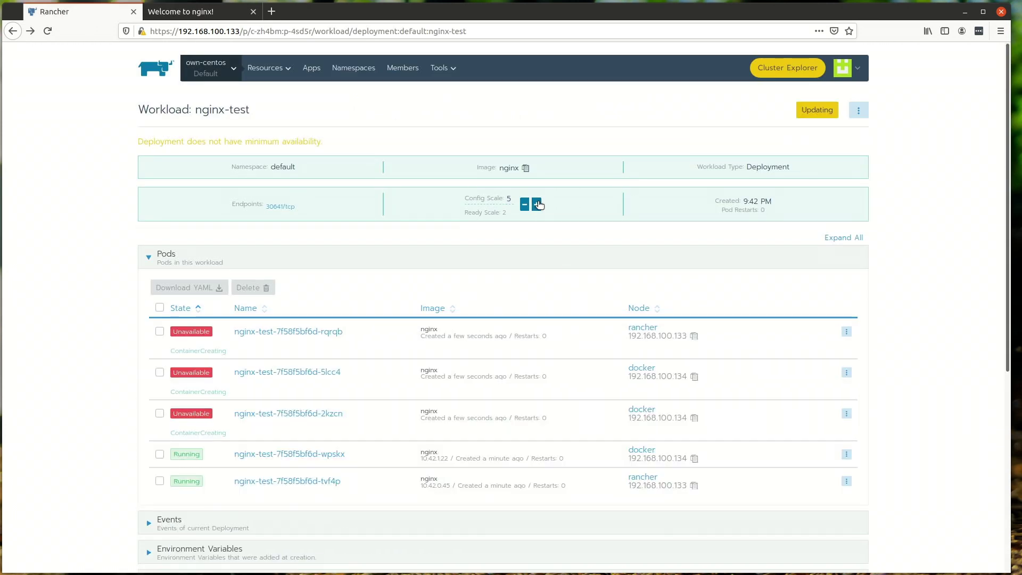
click(537, 204)
click(537, 205)
click(537, 204)
click(538, 205)
click(539, 207)
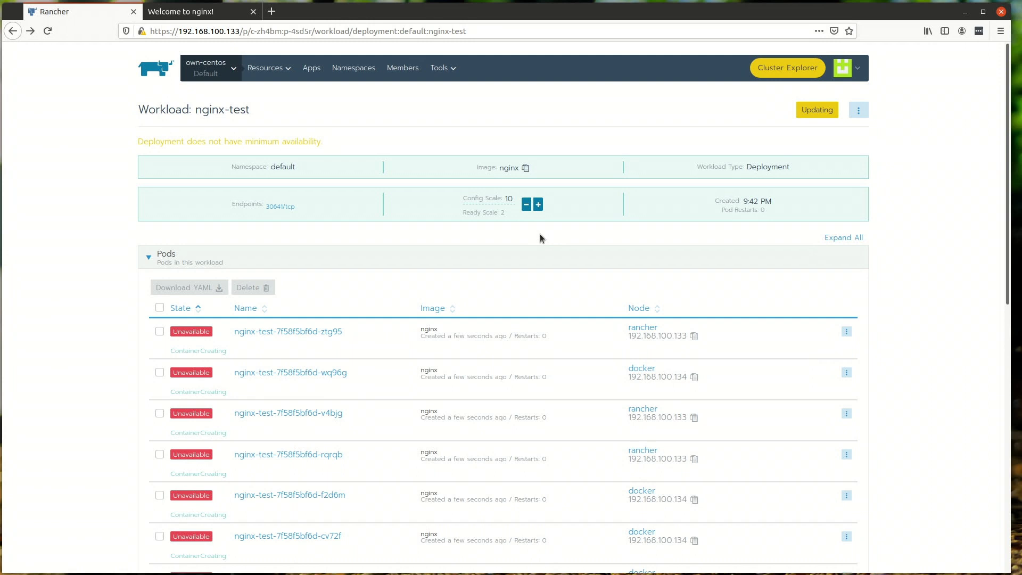
scroll(541, 238, down, 1)
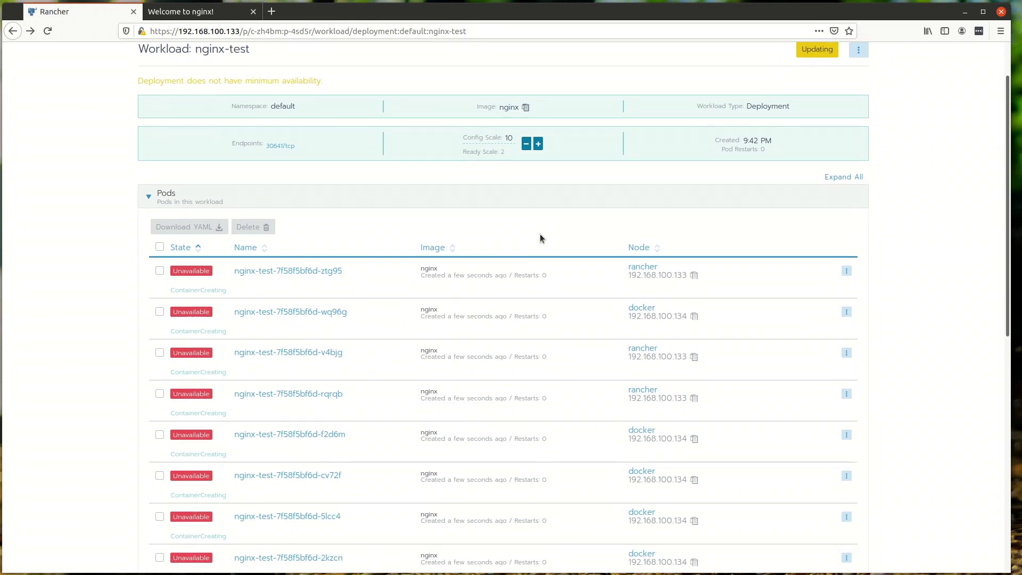
scroll(541, 237, down, 2)
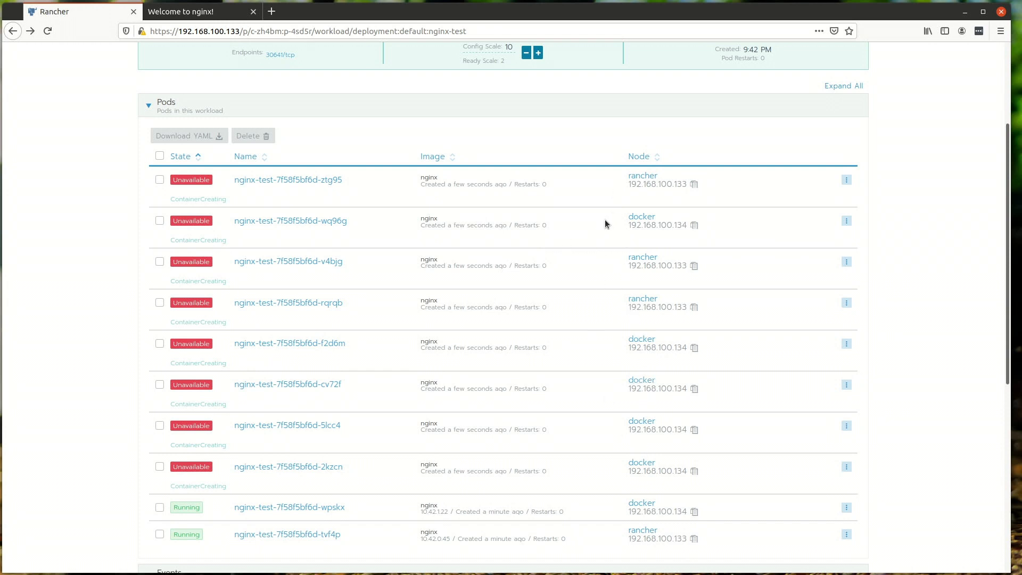
scroll(606, 219, up, 2)
Step: Lower the nginx-test pod count back down to 0
click(526, 114)
click(526, 114)
click(526, 114)
click(526, 113)
click(526, 114)
click(525, 114)
click(526, 114)
scroll(510, 196, down, 1)
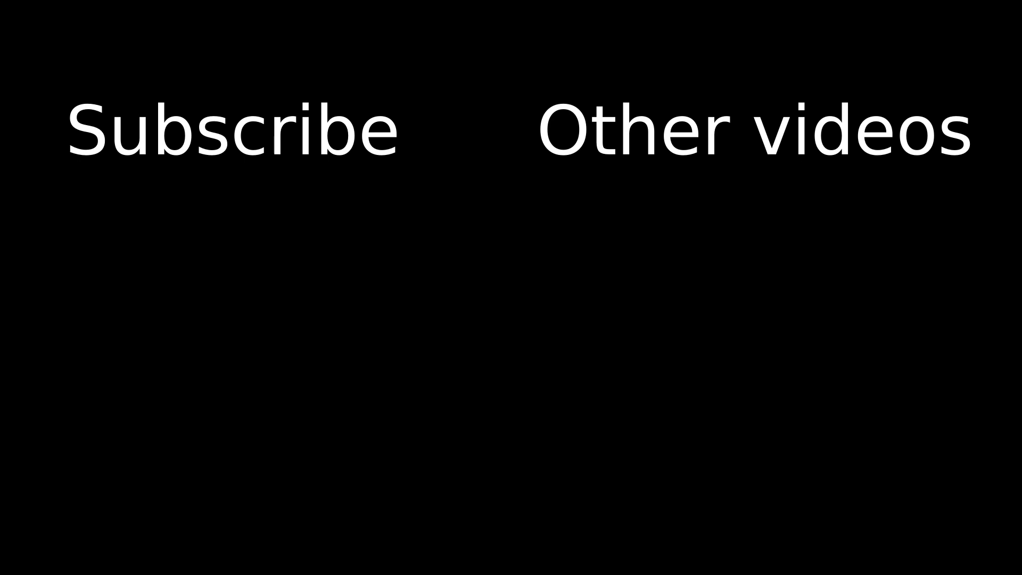